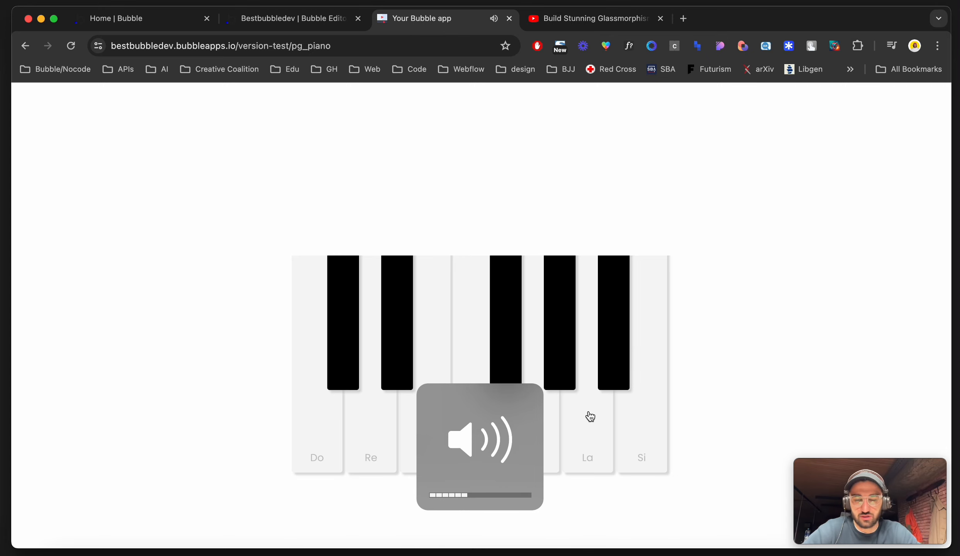
# Switch to the Bubble editor's design view and examine the layer groups of the pg_piano page, including Group Howlers and Group Keyboard
pyautogui.click(296, 27)
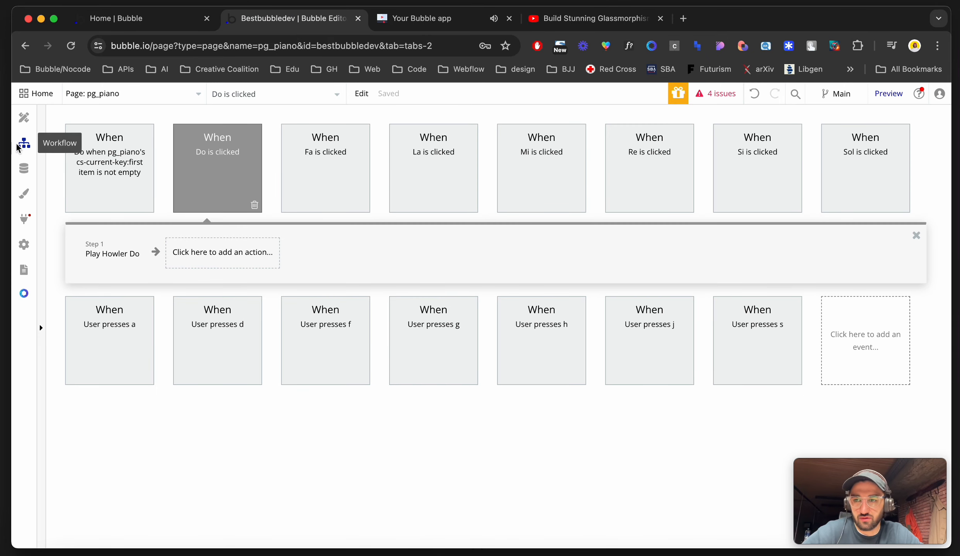
pyautogui.click(16, 122)
pyautogui.press('Escape')
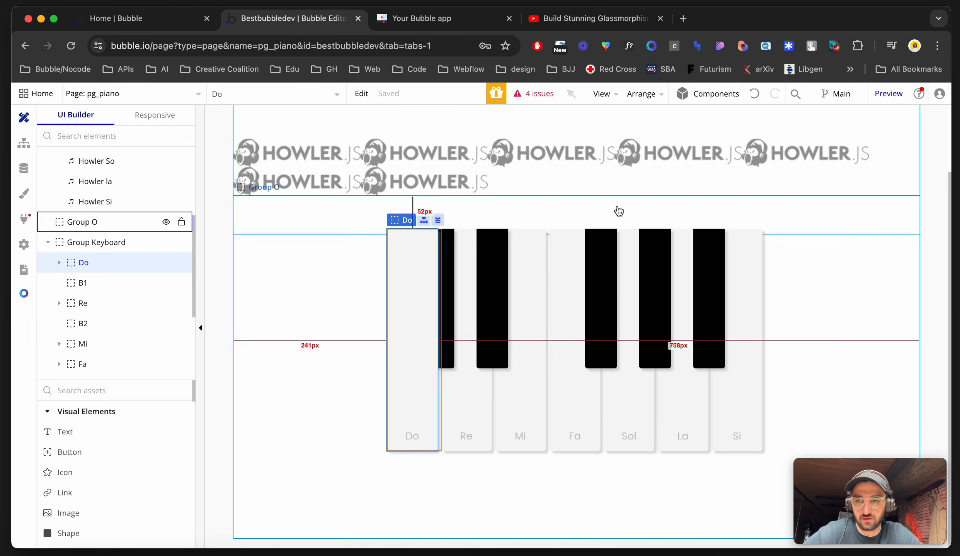
pyautogui.scroll(4, 100, 199)
pyautogui.click(48, 216)
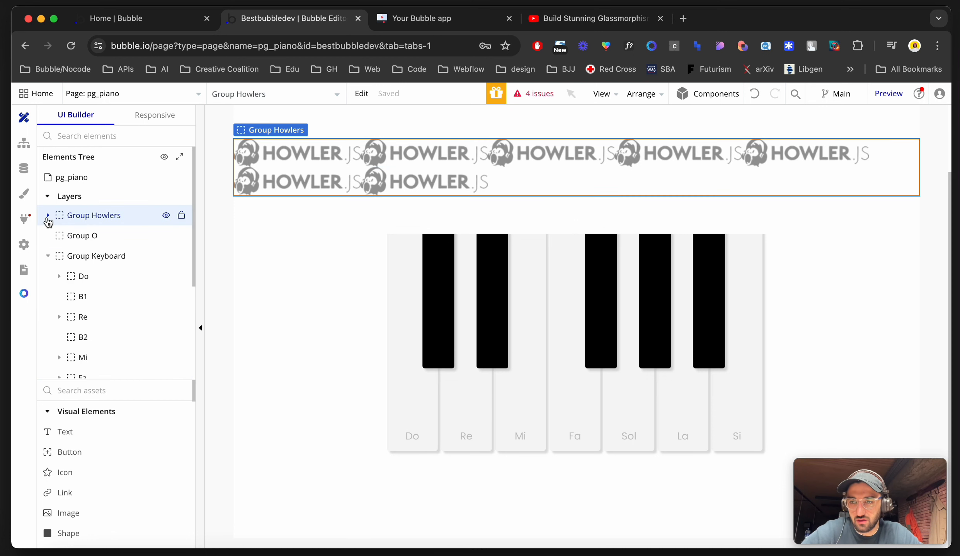
pyautogui.click(67, 185)
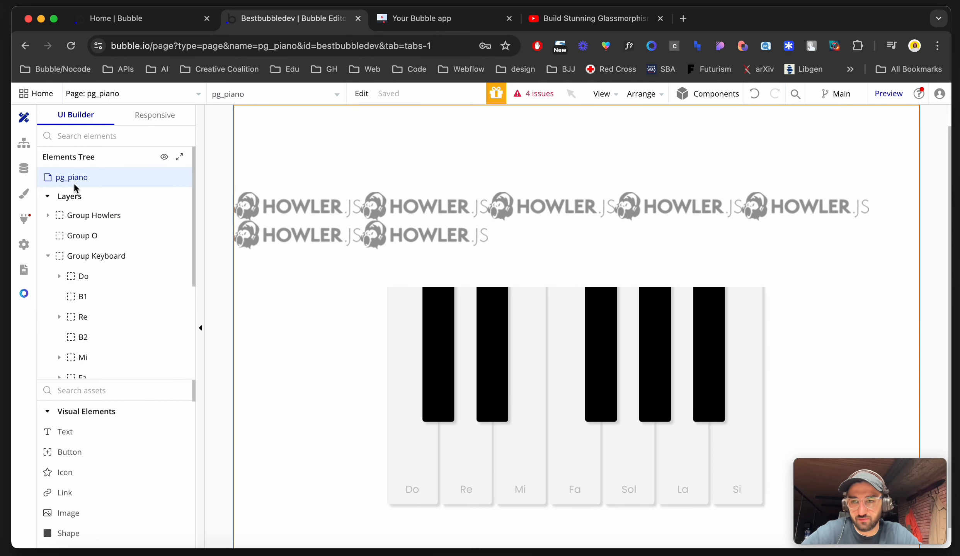
pyautogui.click(94, 257)
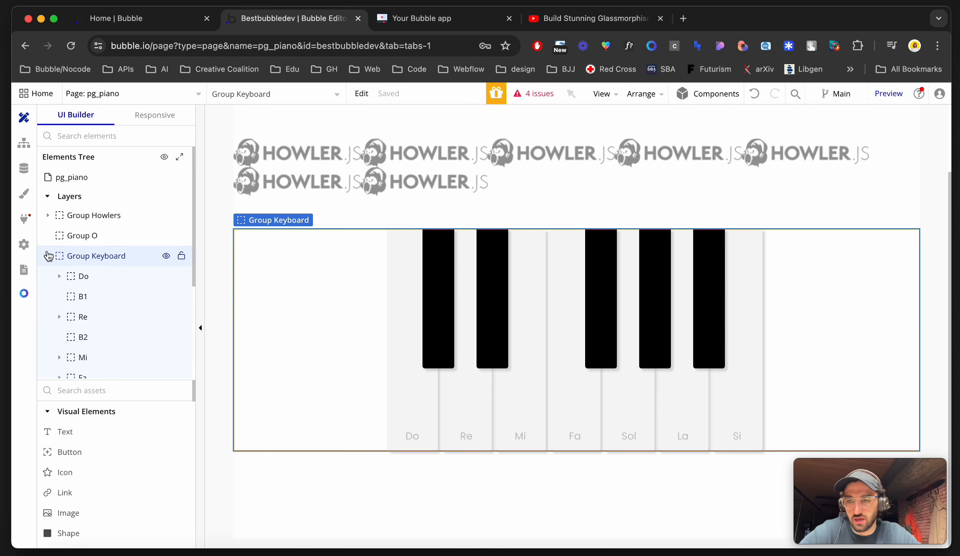
pyautogui.click(48, 256)
pyautogui.moveTo(85, 258)
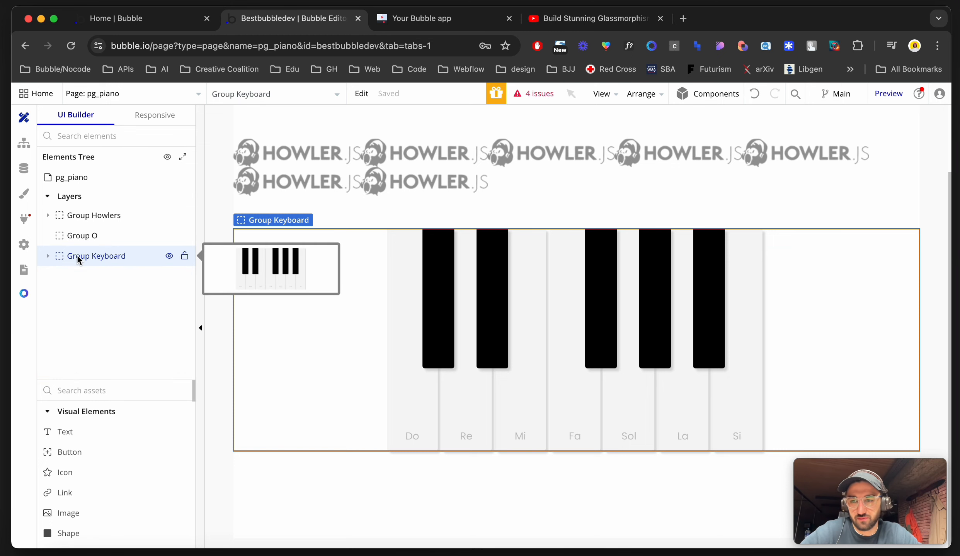
pyautogui.click(48, 257)
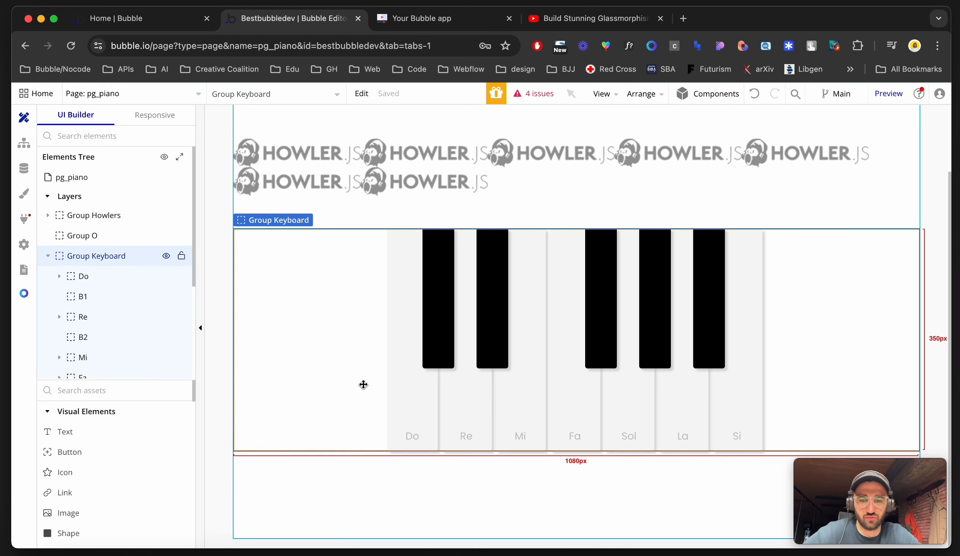
# Inspect the individual white and black key groups inside Group Keyboard, from Do to Fa and the black keys
pyautogui.click(400, 381)
pyautogui.click(467, 394)
pyautogui.click(522, 385)
pyautogui.click(562, 387)
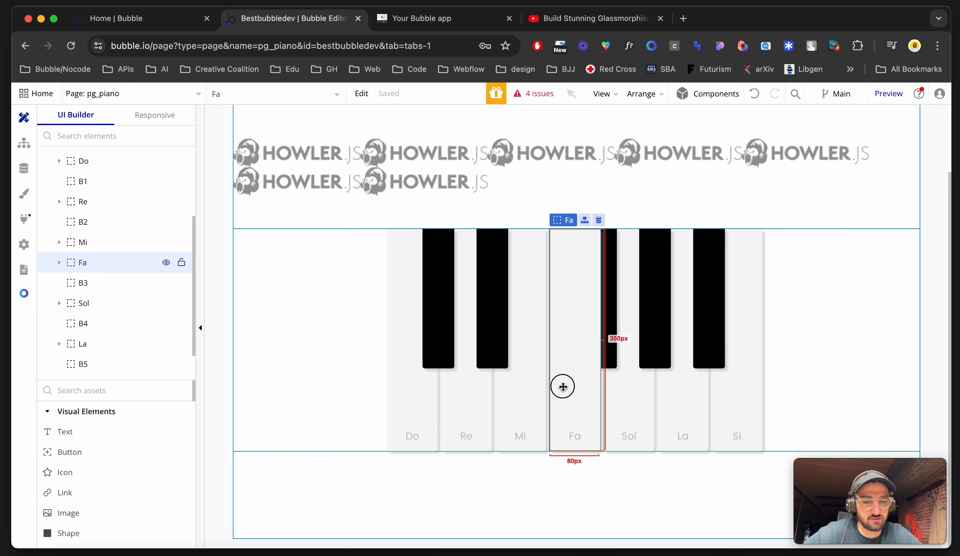
pyautogui.click(435, 317)
pyautogui.click(483, 317)
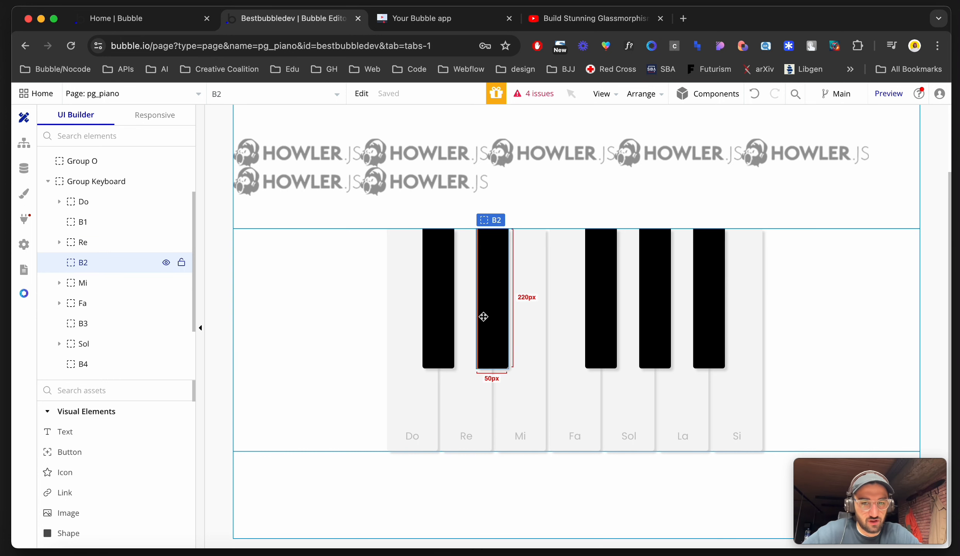
pyautogui.click(628, 321)
pyautogui.click(376, 352)
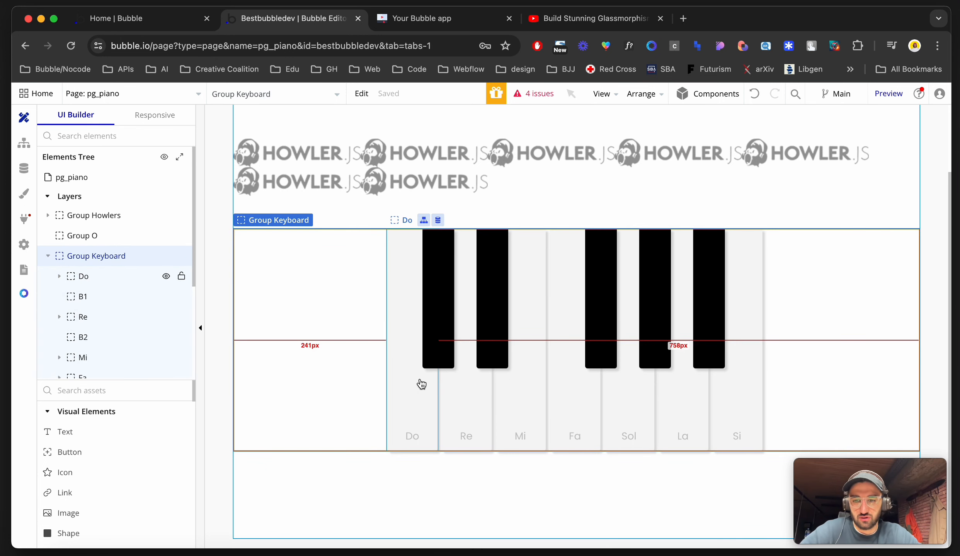
# Open the Do key's properties and review its style, fixed dimensions and margins
pyautogui.moveTo(115, 284)
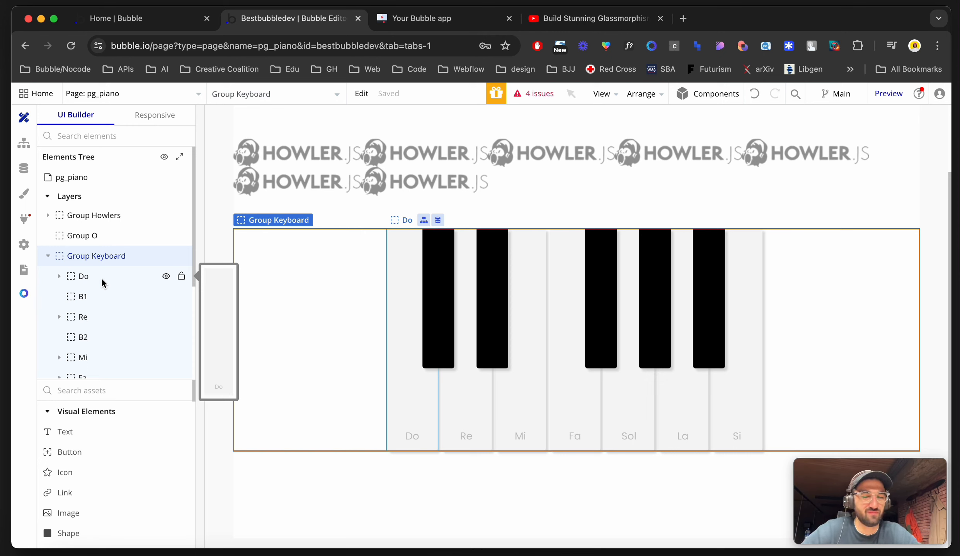
pyautogui.doubleClick(401, 385)
pyautogui.moveTo(496, 281); pyautogui.dragTo(610, 217)
pyautogui.scroll(-3, 611, 217)
pyautogui.scroll(2, 618, 232)
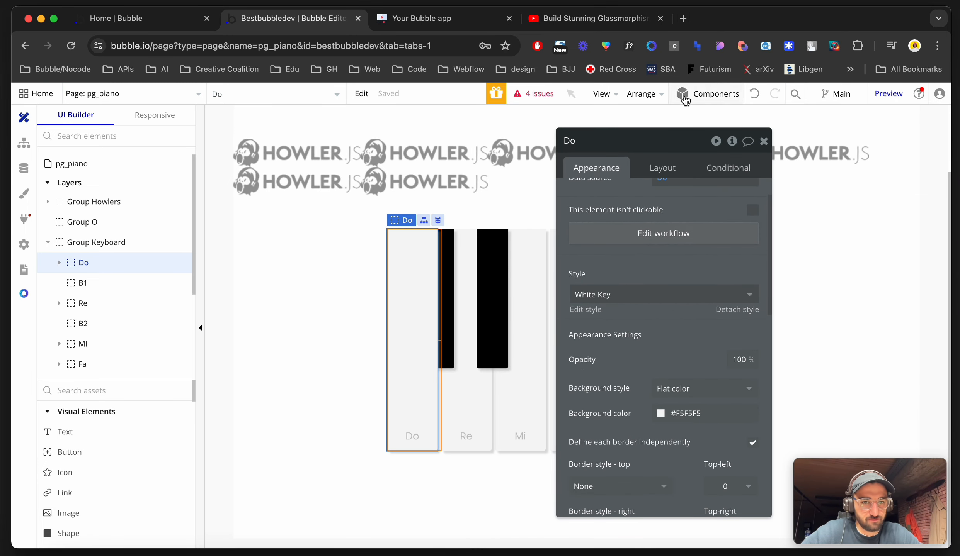
pyautogui.click(662, 168)
pyautogui.scroll(-3, 658, 333)
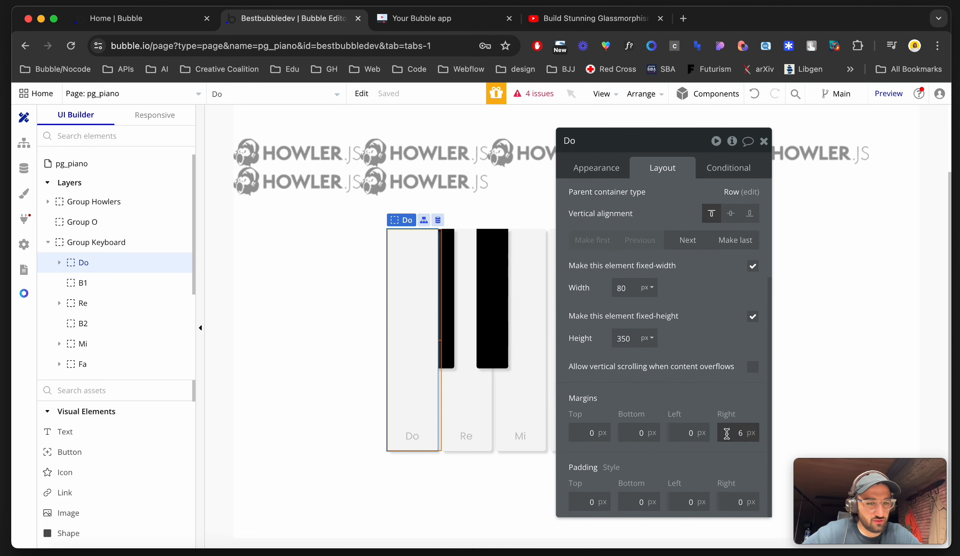
pyautogui.click(476, 474)
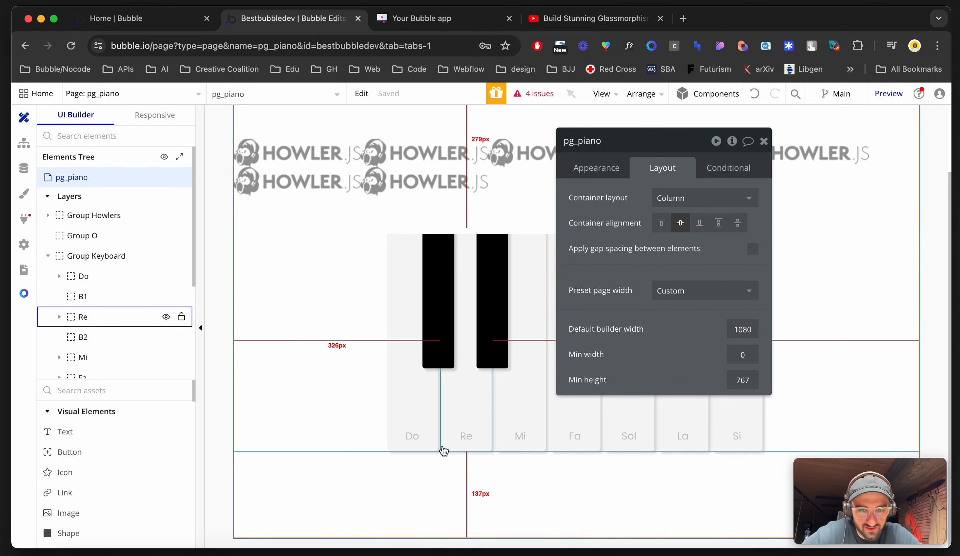
# Review the Do key's corner roundness and box shadow settings
pyautogui.click(424, 403)
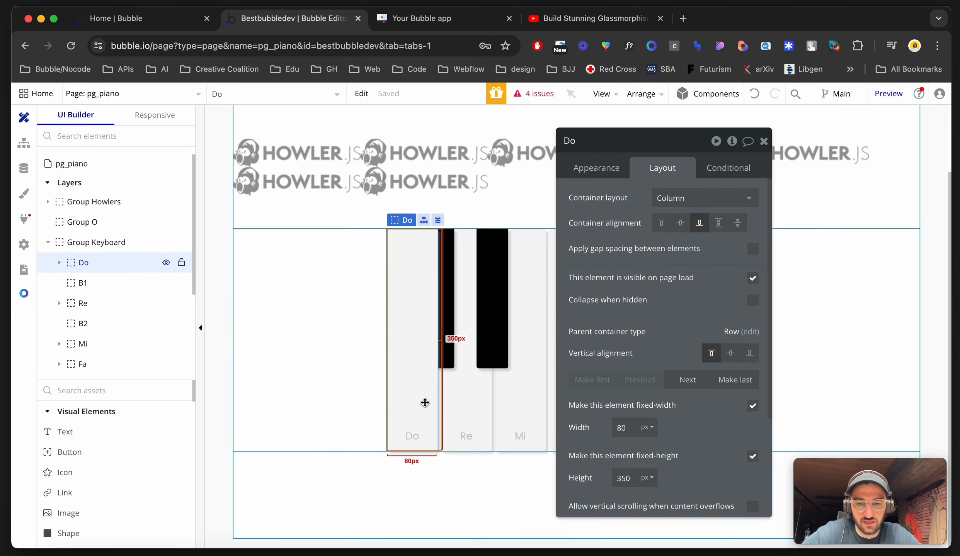
pyautogui.click(600, 181)
pyautogui.scroll(-10, 627, 359)
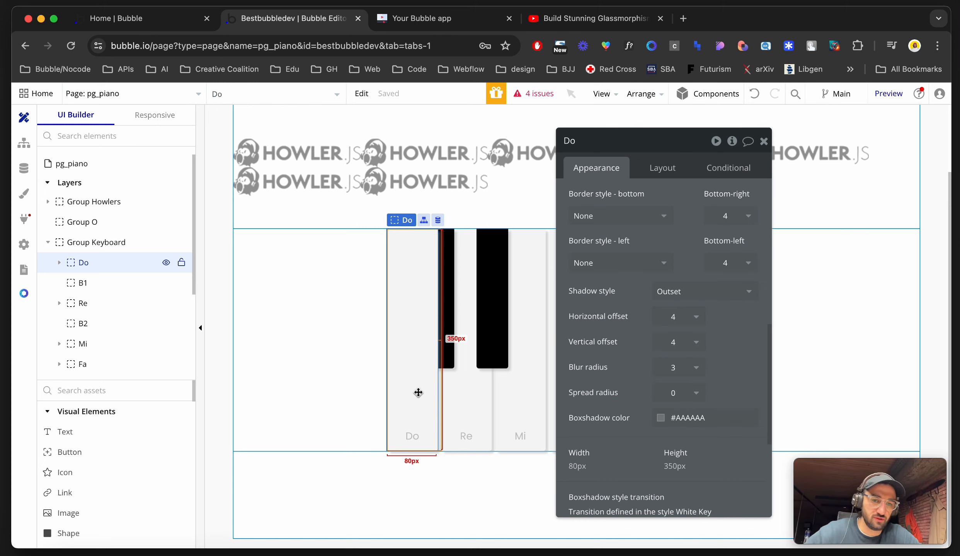
pyautogui.click(684, 290)
pyautogui.click(617, 291)
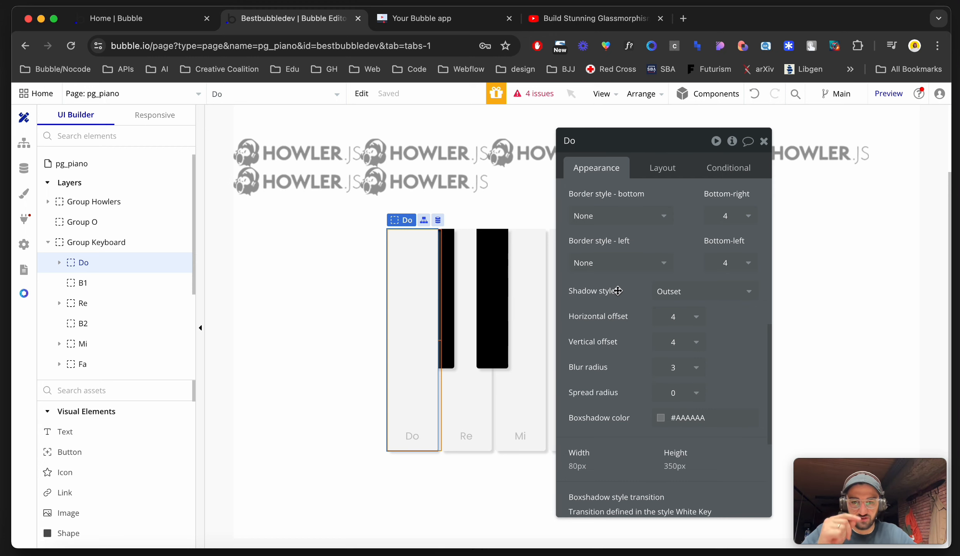
# Switch to the piano page preview and play the Do and Re keys to check their pressed effect
pyautogui.click(429, 18)
pyautogui.click(319, 446)
pyautogui.click(366, 441)
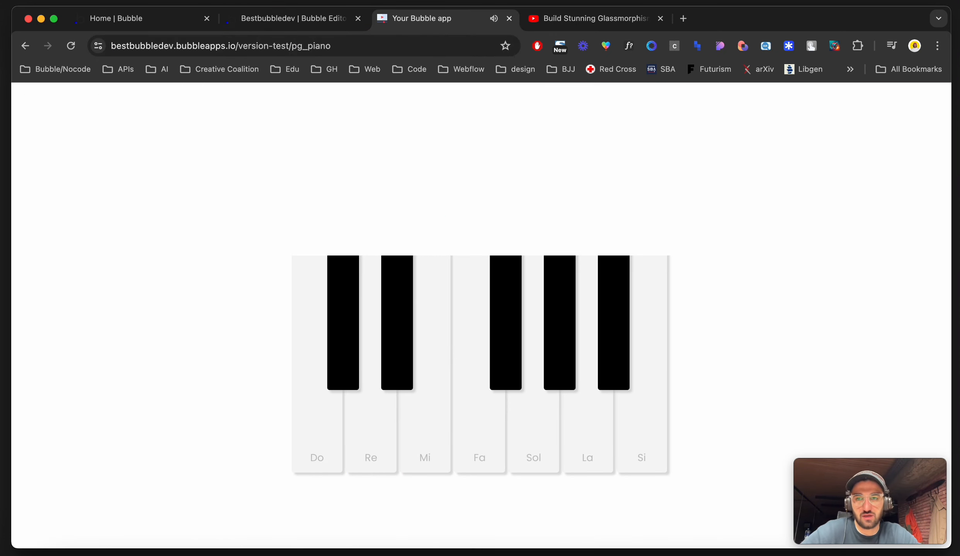
# Return to the editor, open the White Key style and inspect its condition for when the group is pressed
pyautogui.click(294, 18)
pyautogui.scroll(1, 690, 261)
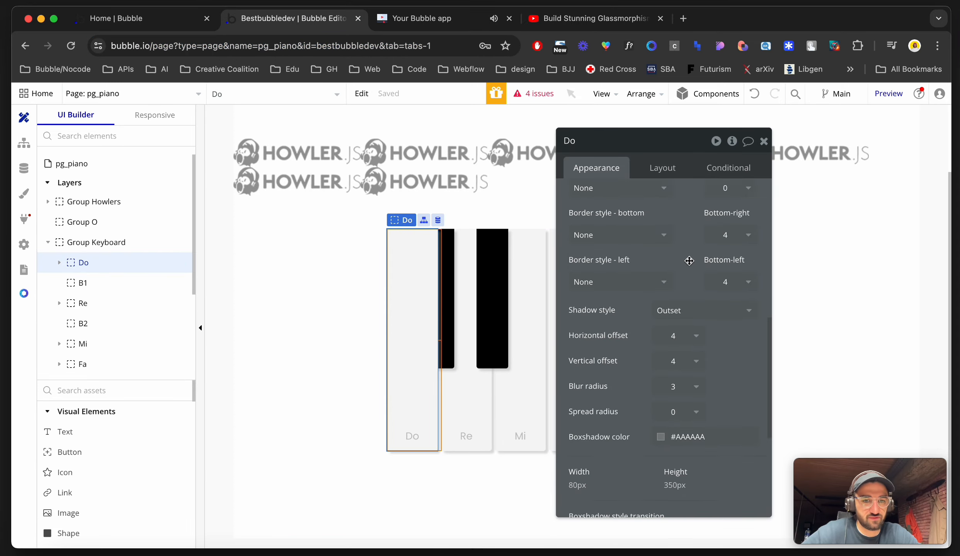
pyautogui.scroll(5, 689, 261)
pyautogui.click(589, 350)
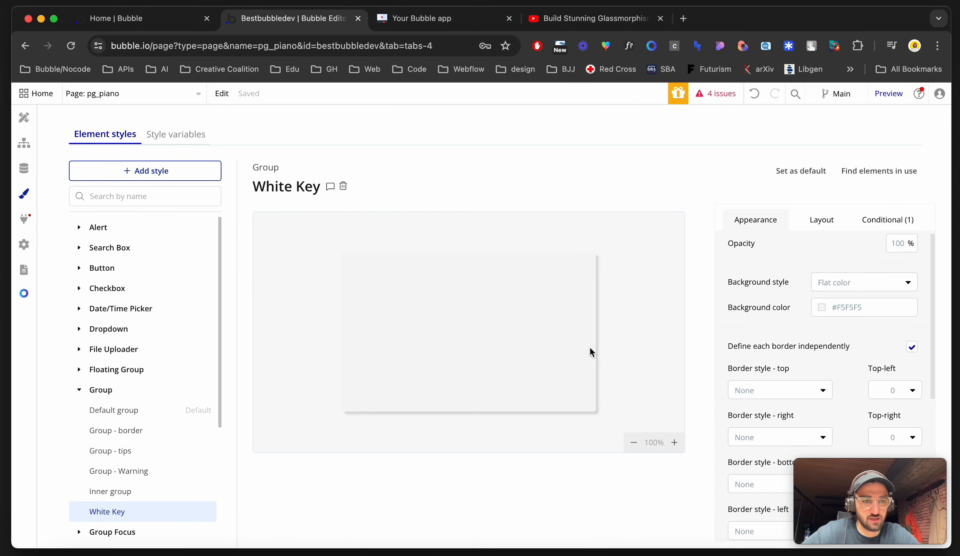
pyautogui.click(873, 222)
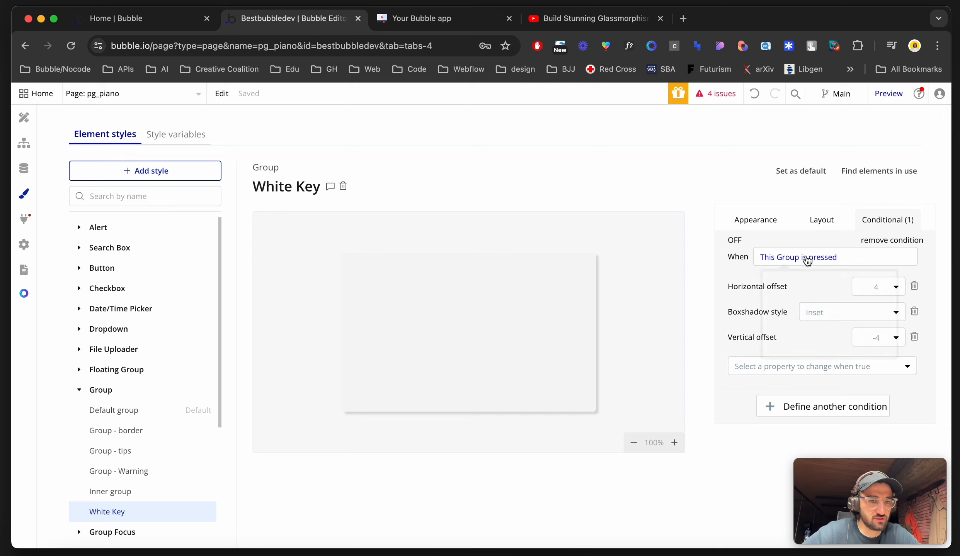
pyautogui.click(787, 265)
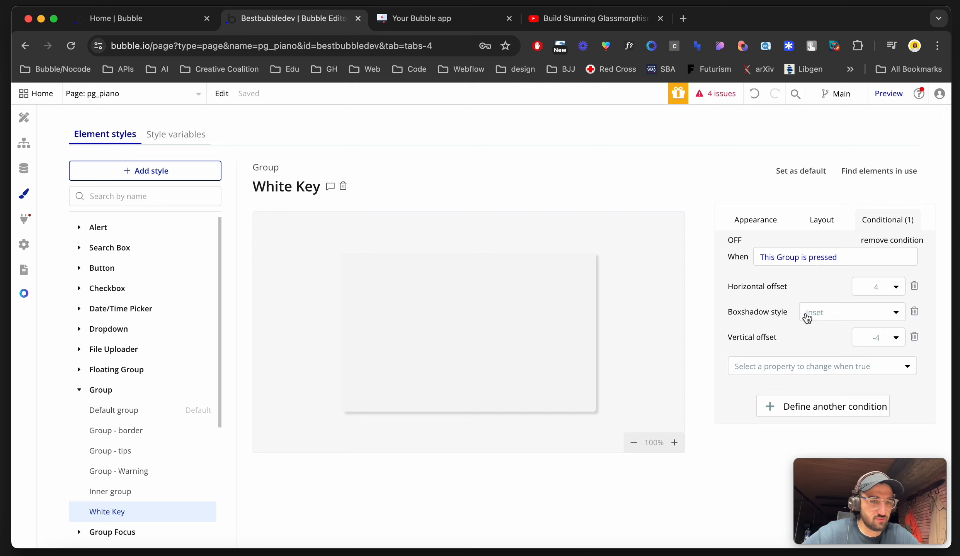
# Review the White Key style's default shadow settings and its box shadow transition
pyautogui.click(745, 221)
pyautogui.scroll(-5, 760, 361)
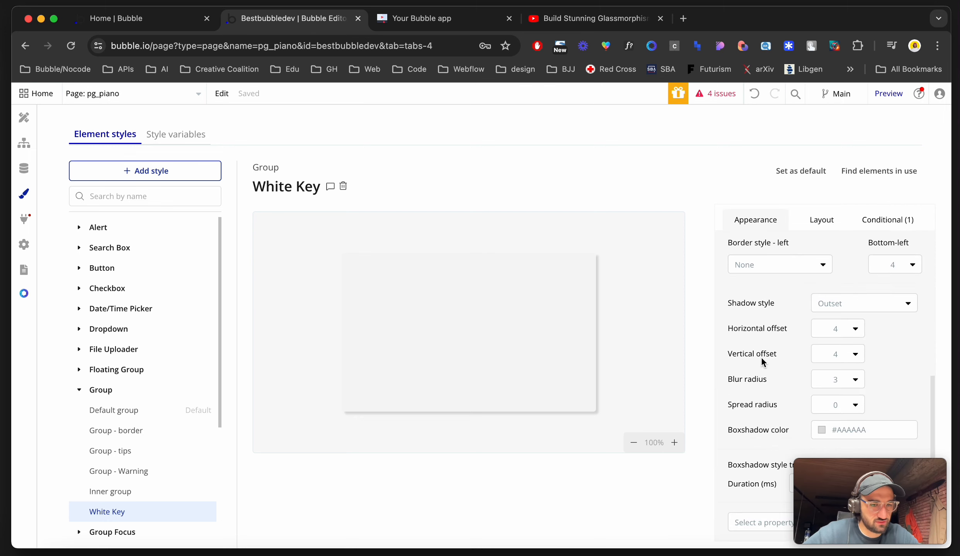
pyautogui.moveTo(804, 493); pyautogui.dragTo(773, 316)
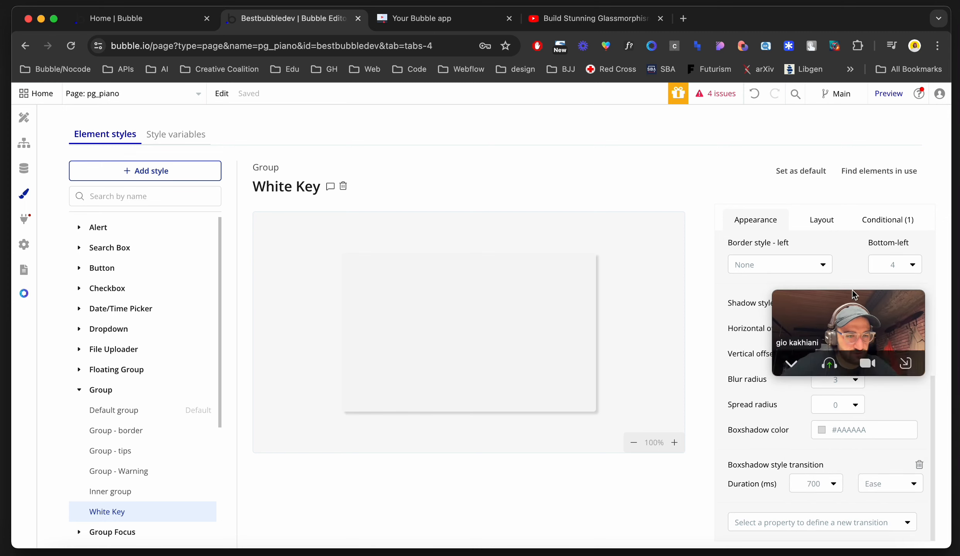
pyautogui.moveTo(850, 298); pyautogui.dragTo(870, 470)
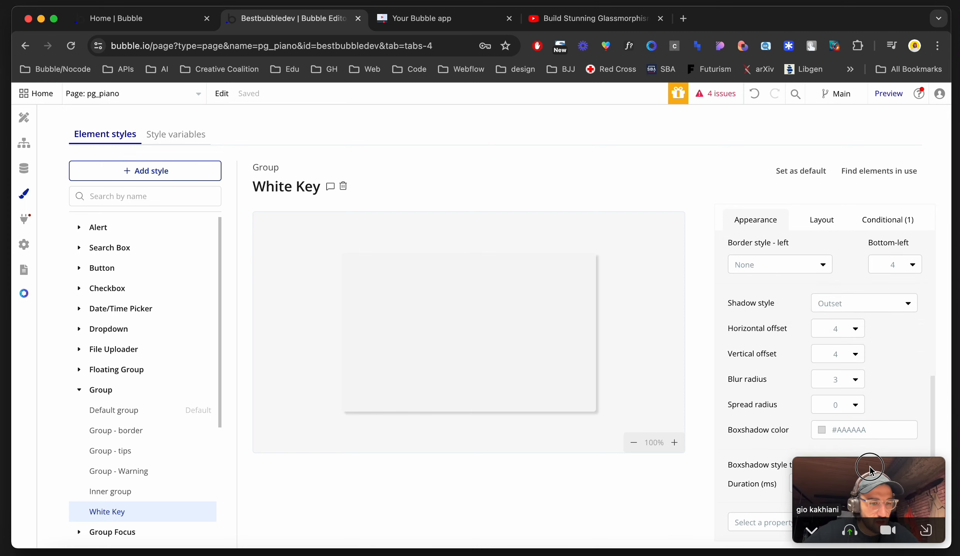
# Play the Do key in the piano page preview to check its shadow transition
pyautogui.click(437, 20)
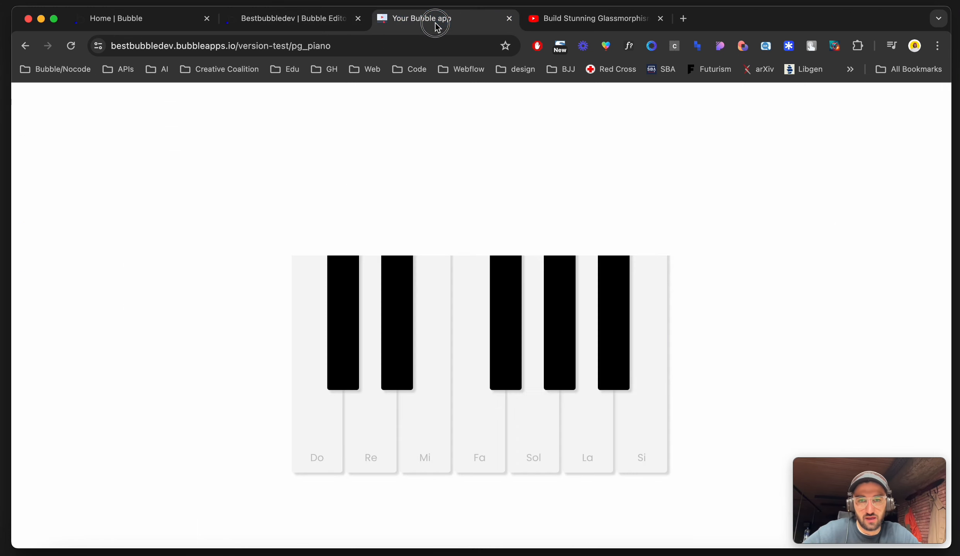
pyautogui.click(327, 418)
pyautogui.click(325, 424)
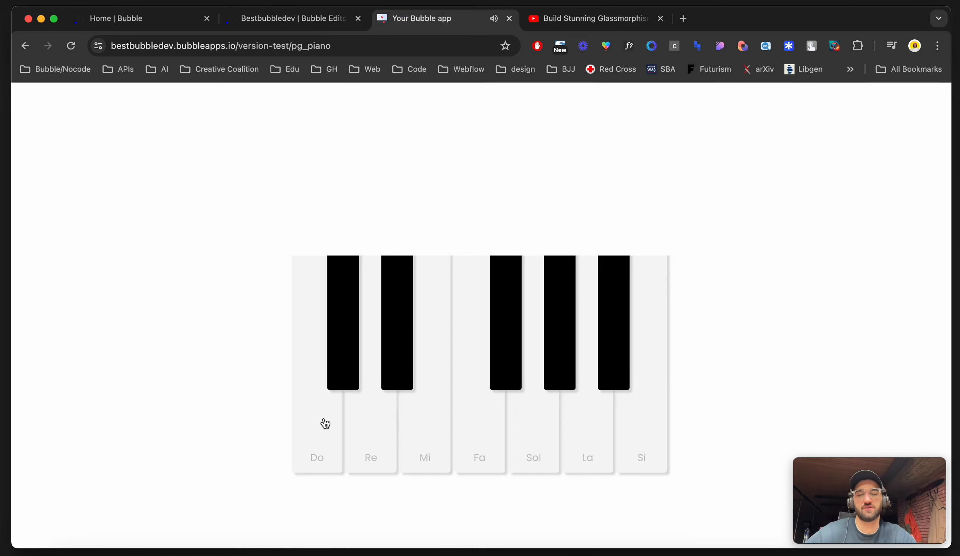
# Return to the editor's design view and inspect the layout settings of the first black key, B1
pyautogui.click(305, 24)
pyautogui.click(24, 117)
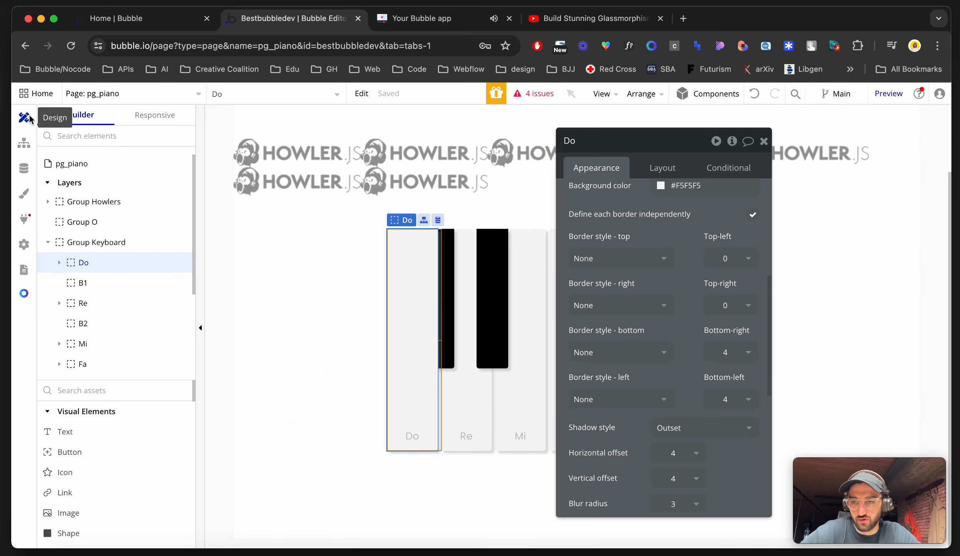
pyautogui.click(115, 287)
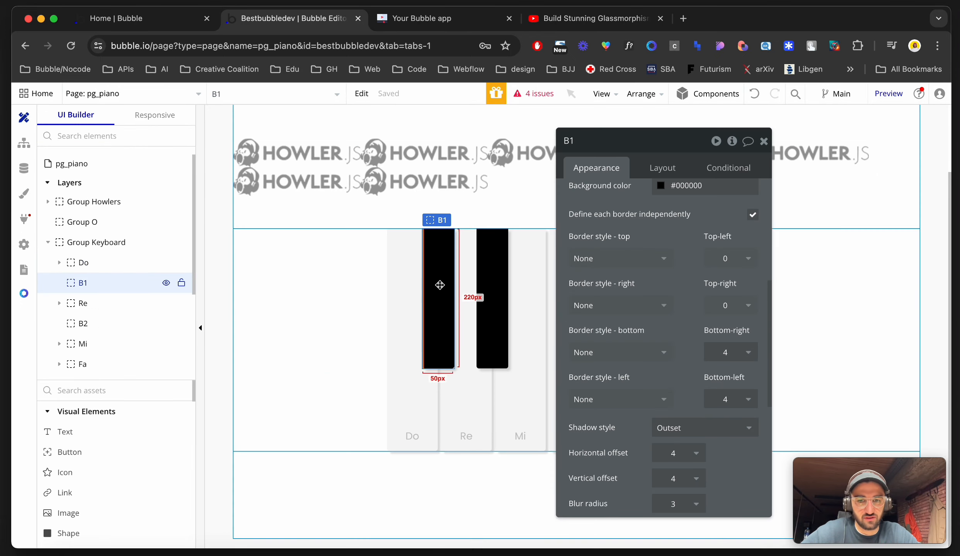
pyautogui.click(649, 173)
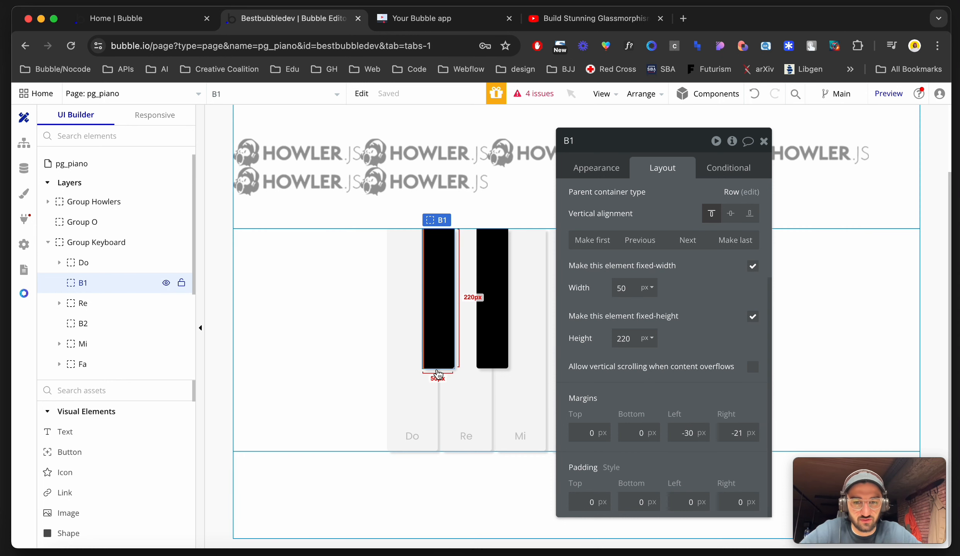
# Compare the margins of the Do and Re keys with those of the black key B1
pyautogui.click(431, 382)
pyautogui.click(463, 380)
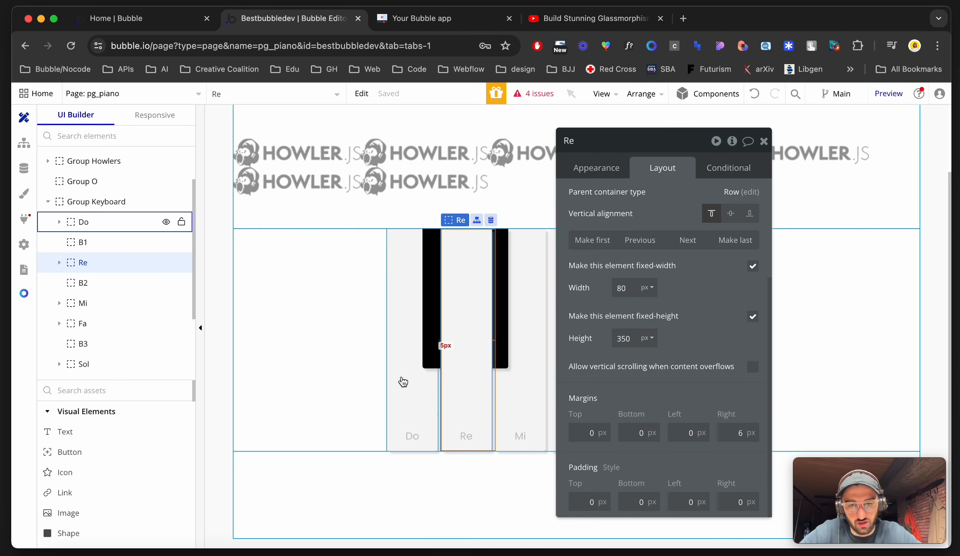
pyautogui.click(400, 380)
pyautogui.click(440, 350)
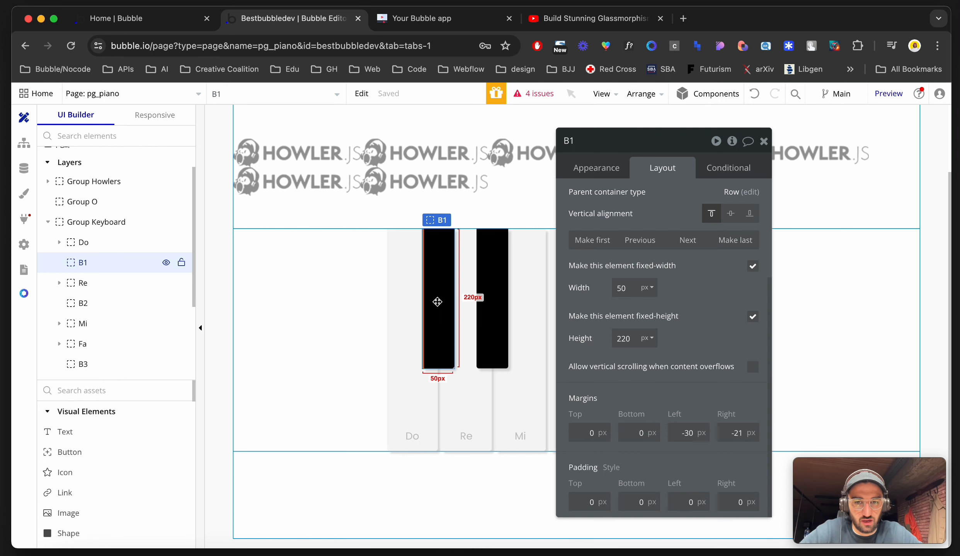
# Look at the stacking order options for black key B1, and compare its layout with the Do key again
pyautogui.rightClick(437, 302)
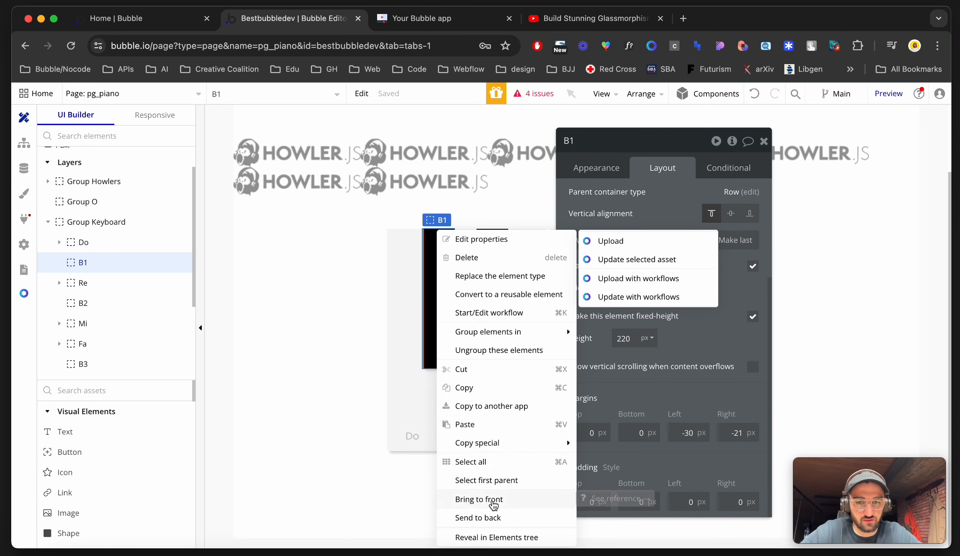
pyautogui.click(401, 291)
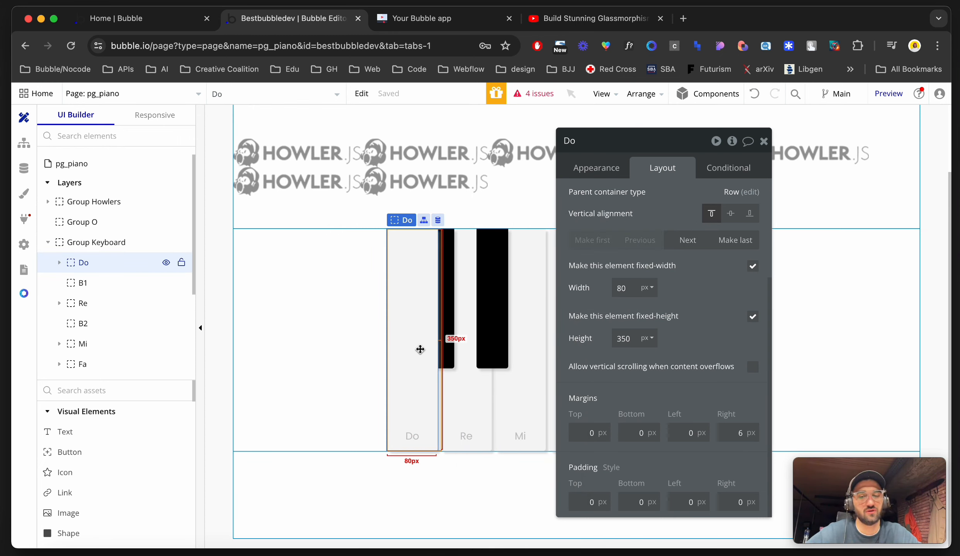
pyautogui.click(448, 302)
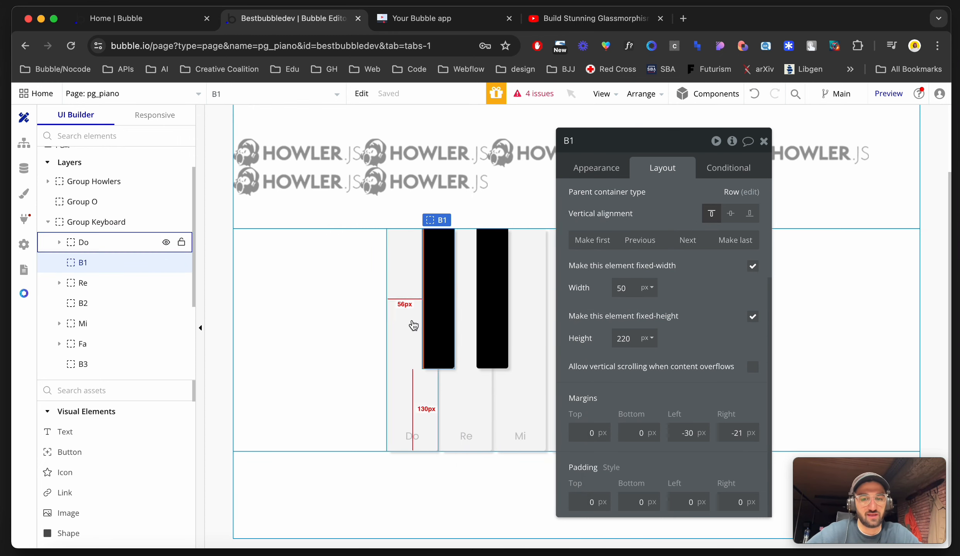
# Inspect the layout margins of black keys B2 and B4, and close the property editor
pyautogui.click(487, 256)
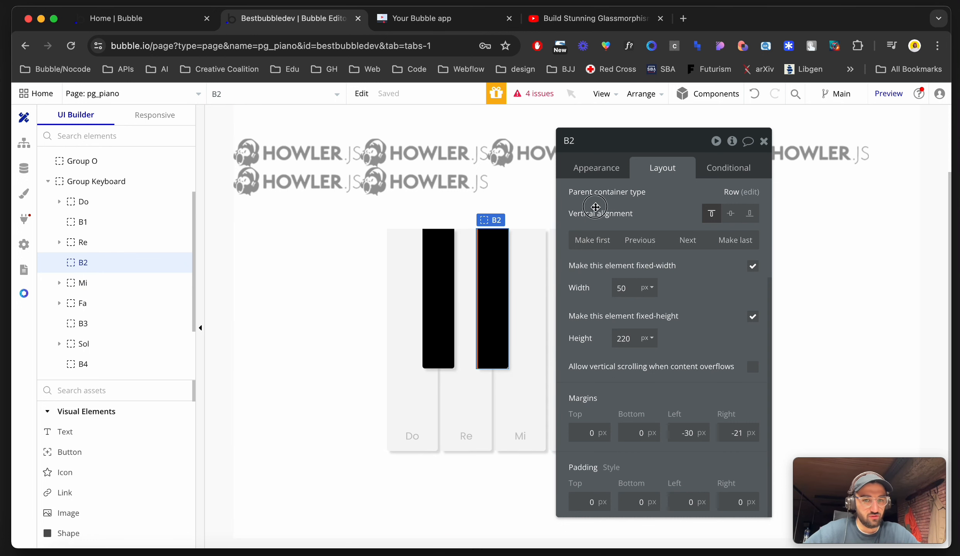
pyautogui.moveTo(607, 141); pyautogui.dragTo(777, 149)
pyautogui.click(608, 311)
pyautogui.click(660, 313)
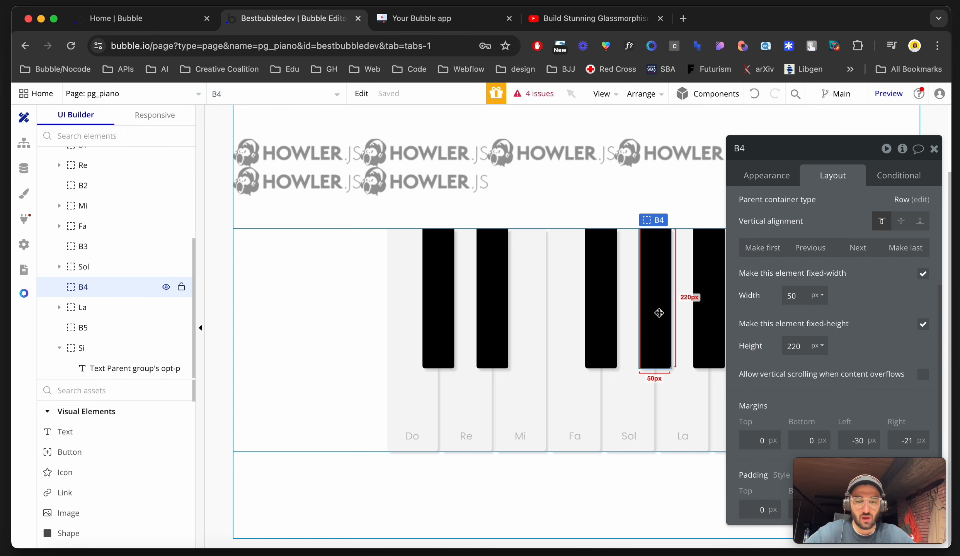
pyautogui.moveTo(858, 185); pyautogui.dragTo(628, 224)
pyautogui.click(706, 188)
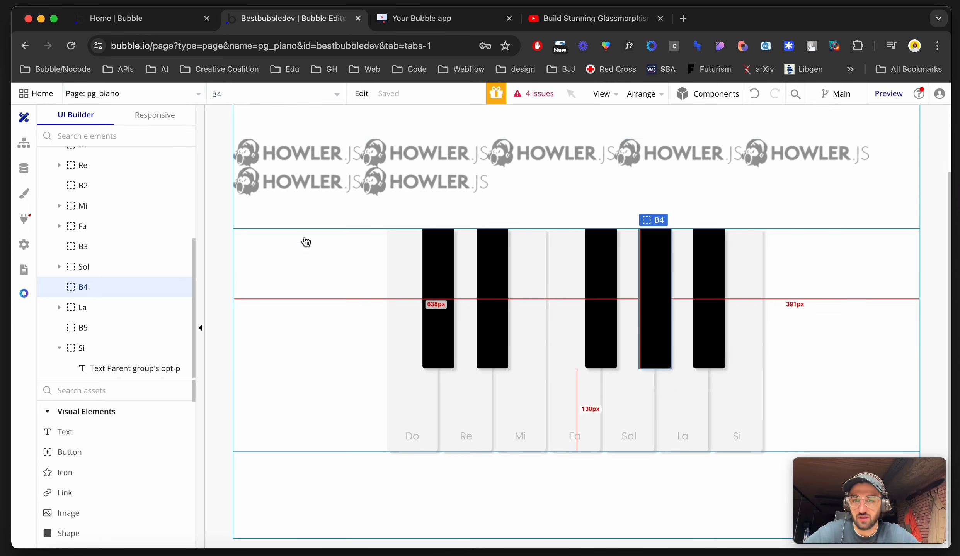
# Open the Do key's click workflow from its properties and inspect the Play Howler Do action
pyautogui.doubleClick(404, 389)
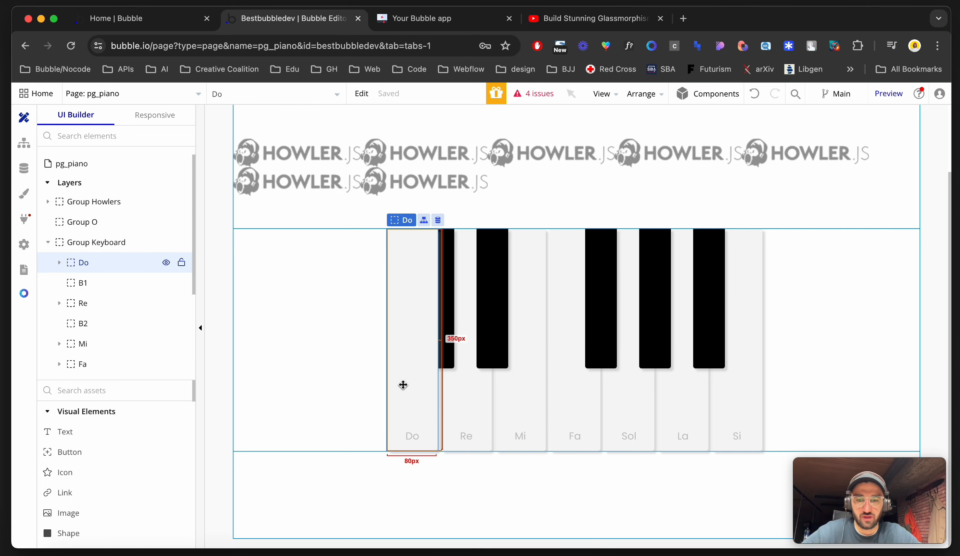
pyautogui.click(558, 223)
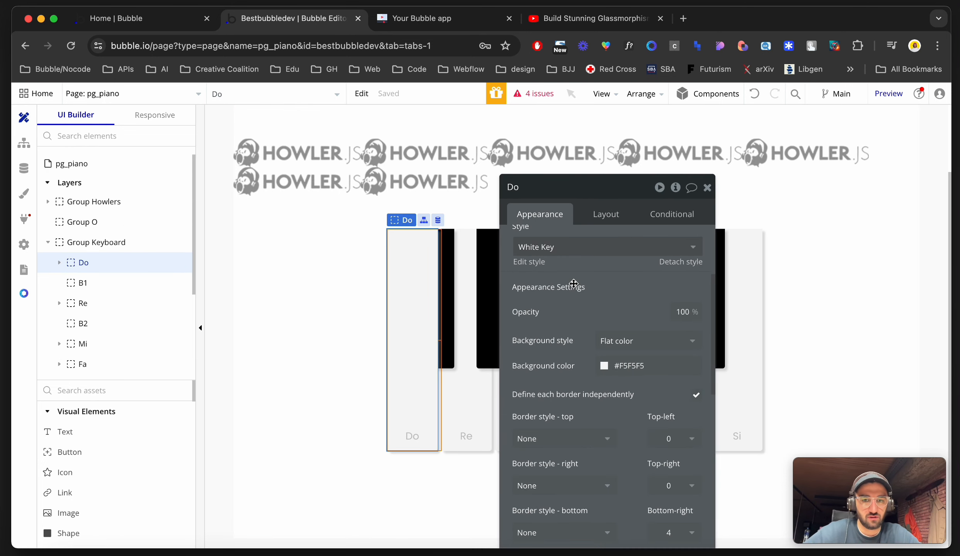
pyautogui.scroll(4, 573, 284)
pyautogui.click(570, 331)
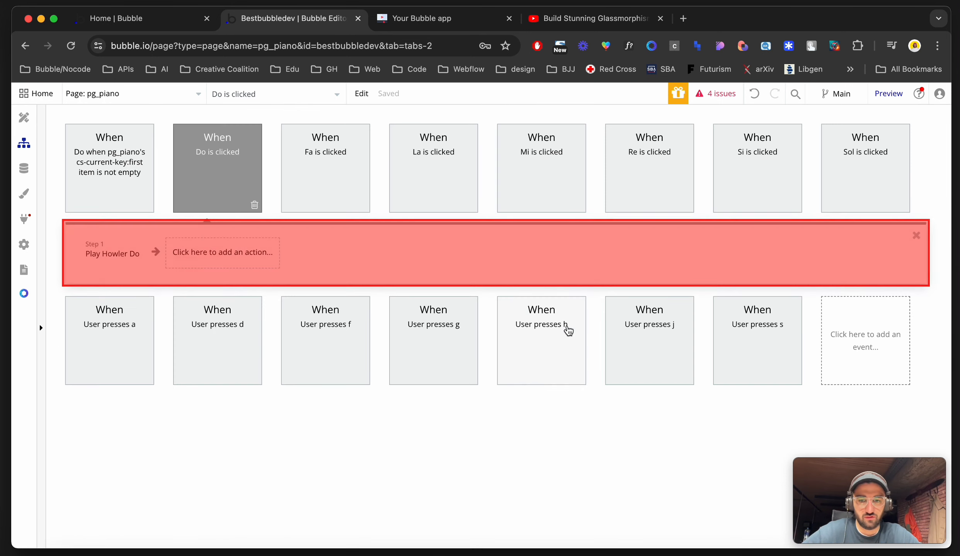
pyautogui.click(93, 255)
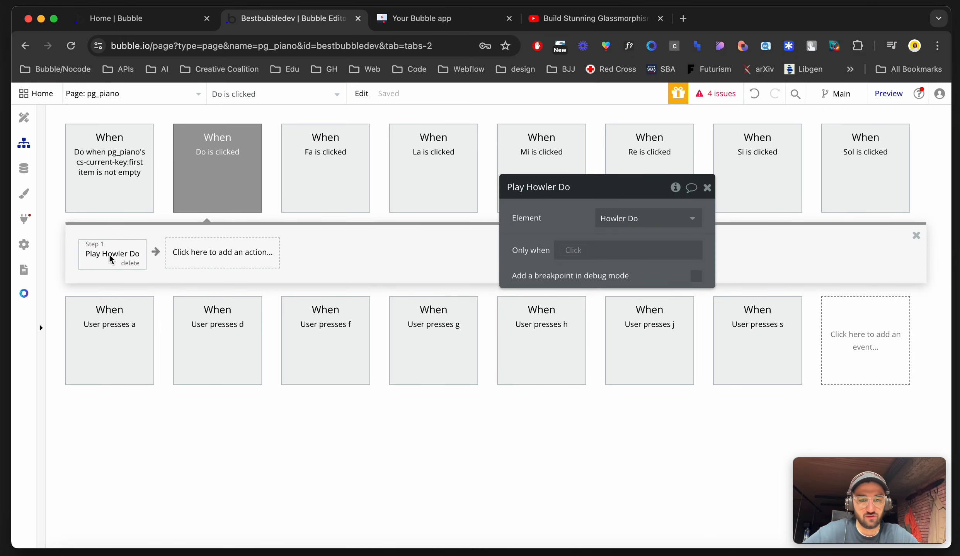
# Check the Audio / Sound Player Howler.js Lite plugin among the installed plugins and return to the design view
pyautogui.click(23, 194)
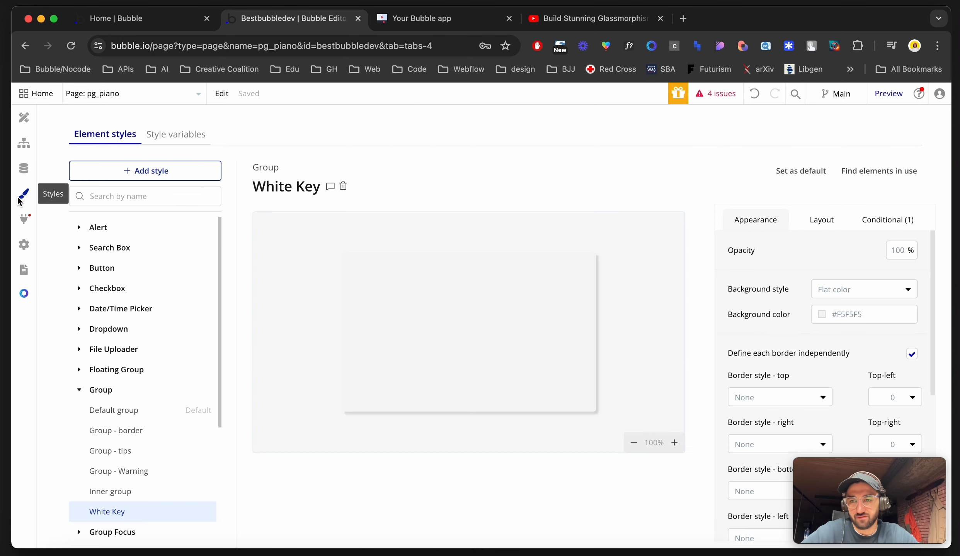
pyautogui.click(24, 219)
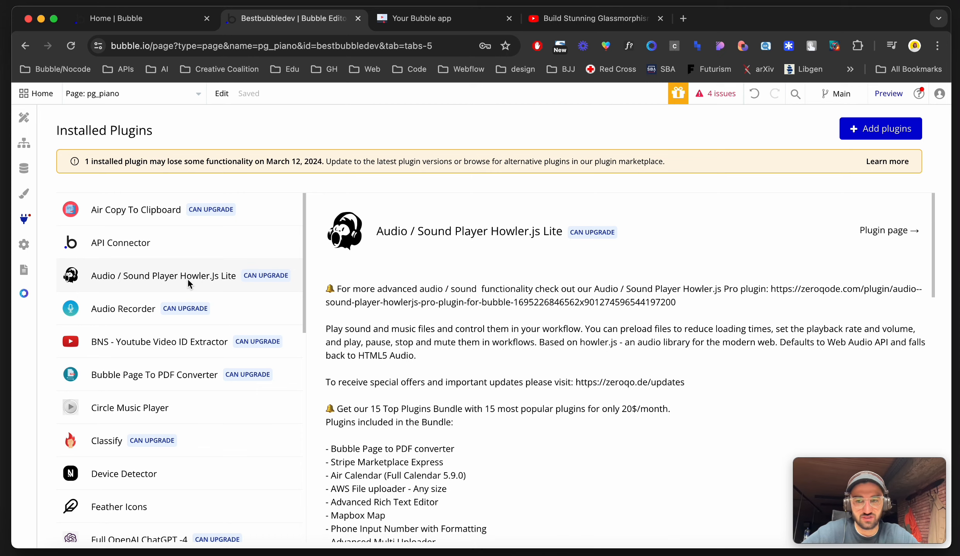
pyautogui.click(24, 143)
pyautogui.click(24, 117)
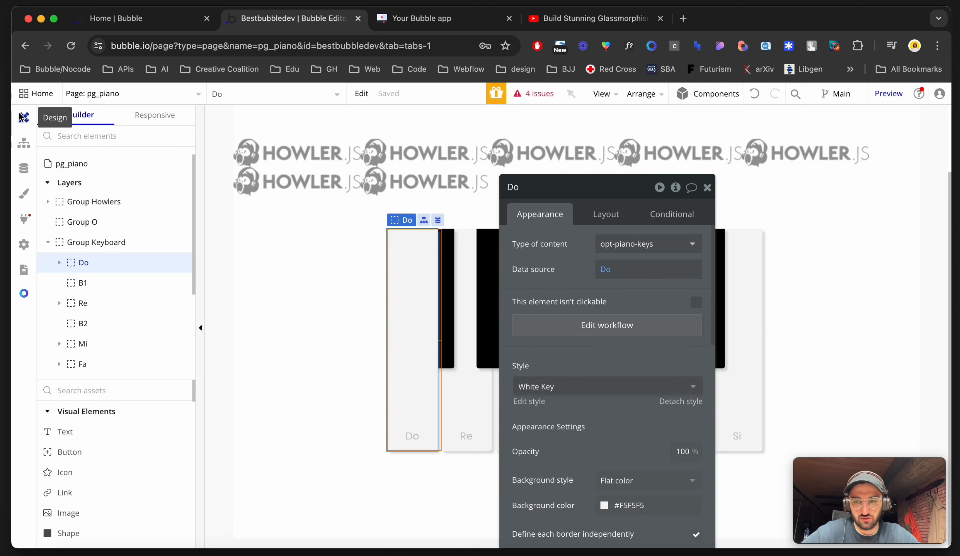
# Review the audio settings of the Mi, Fa, Do and Re elements in Group Howlers, and reopen the Do key's click workflow
pyautogui.click(81, 207)
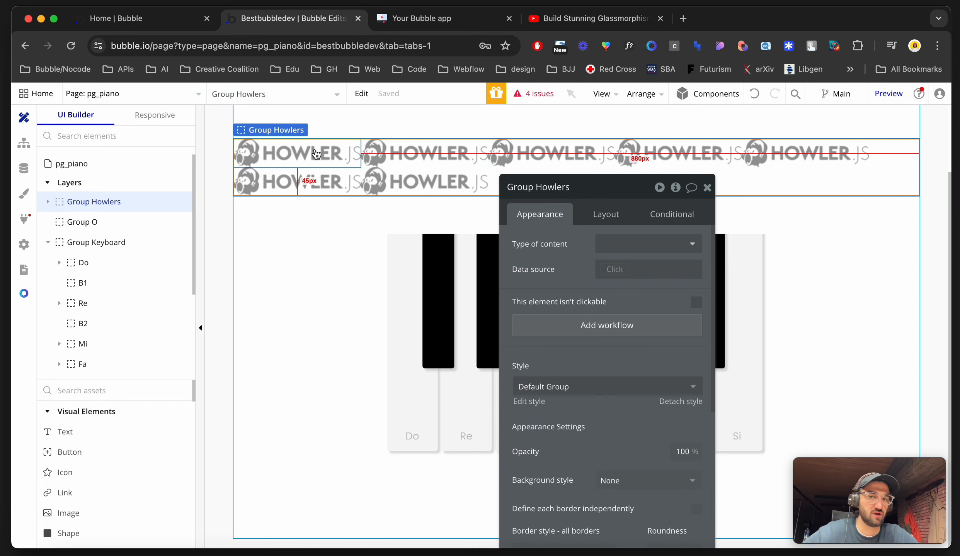
pyautogui.click(425, 156)
pyautogui.click(552, 158)
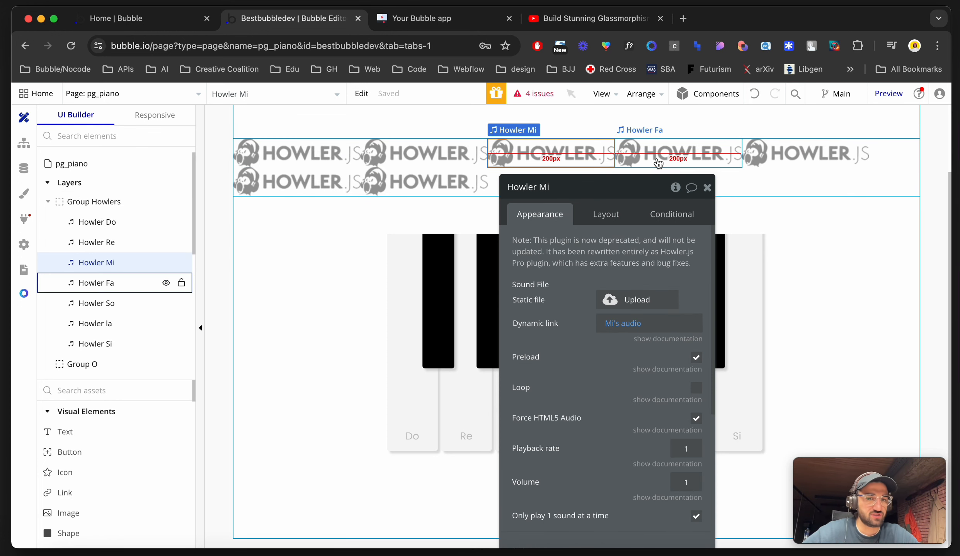
pyautogui.click(658, 159)
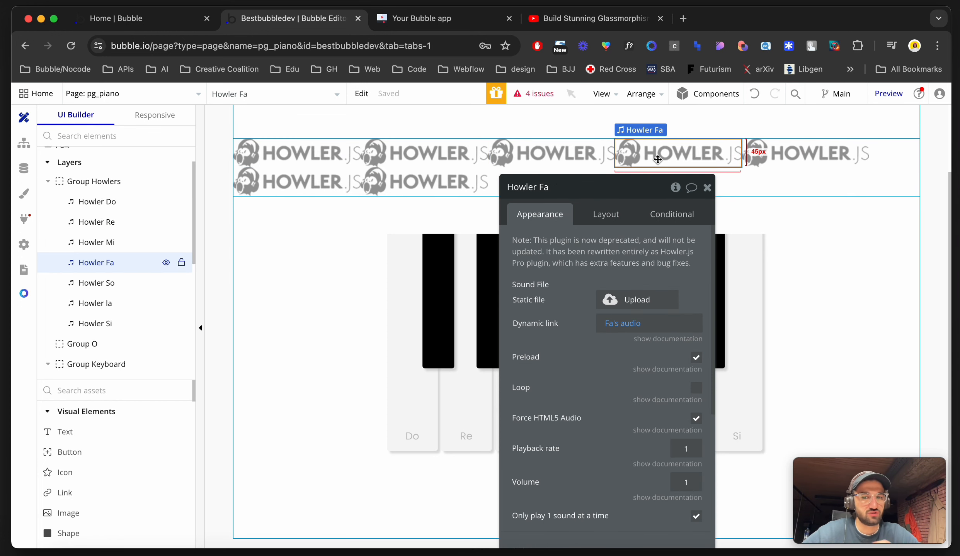
pyautogui.click(104, 205)
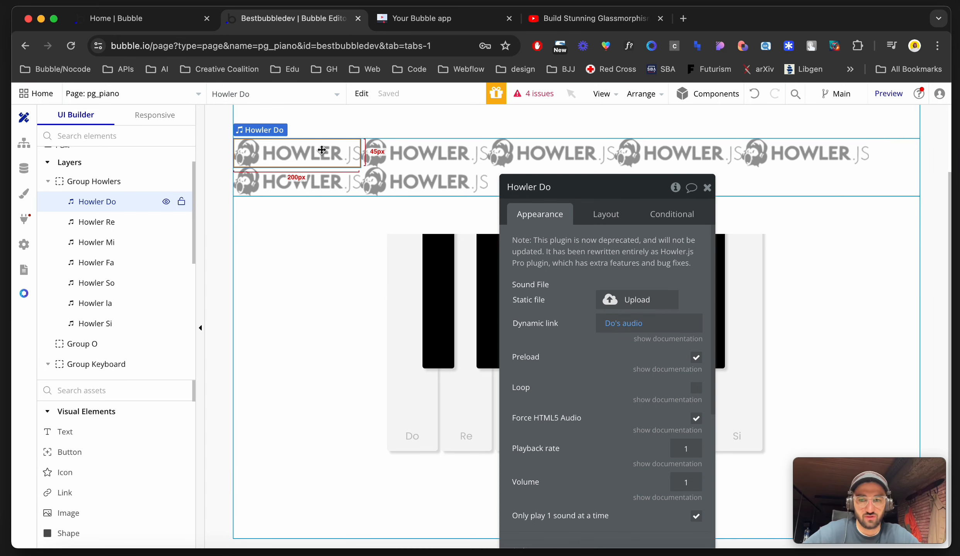
pyautogui.click(373, 158)
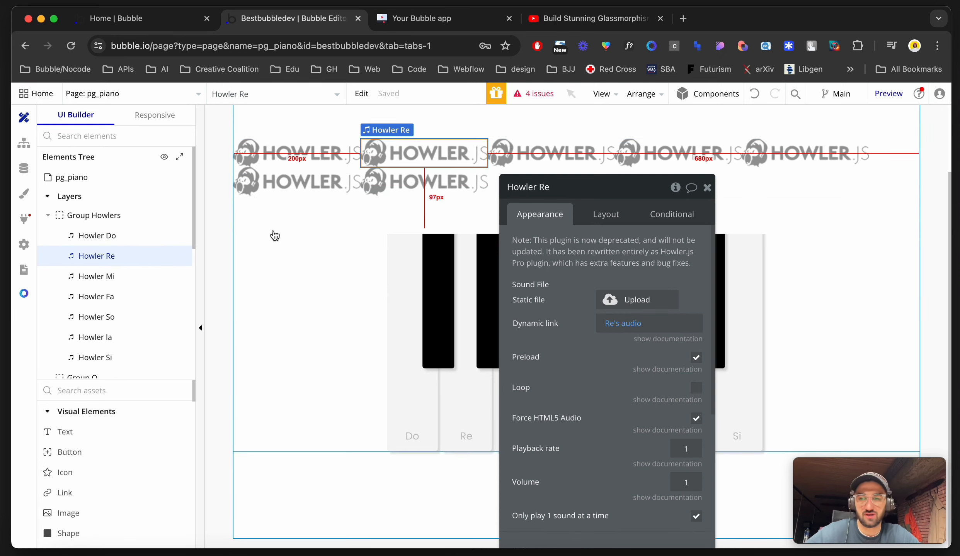
pyautogui.click(413, 409)
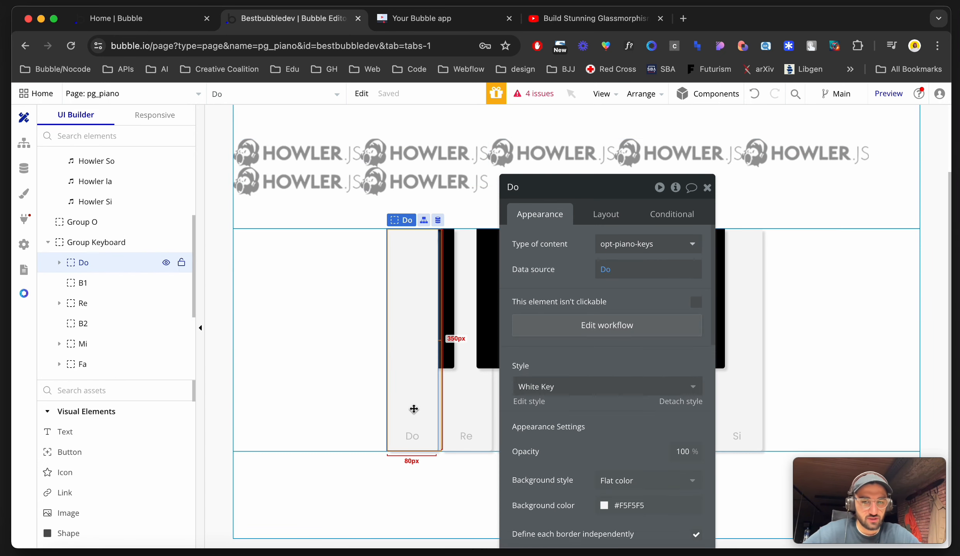
pyautogui.click(575, 330)
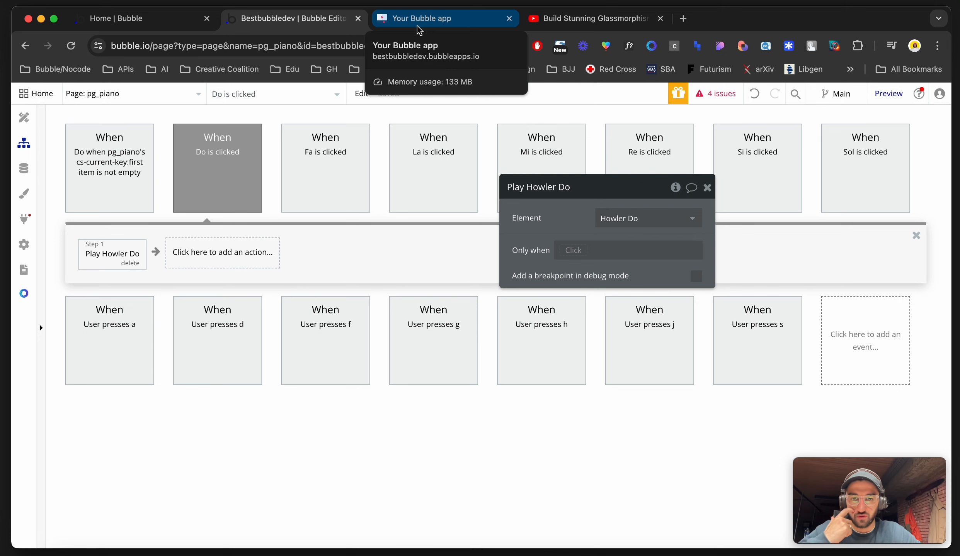
# Look through the installed plugins and open the details of Mouse & Keyboard Interactions
pyautogui.click(24, 219)
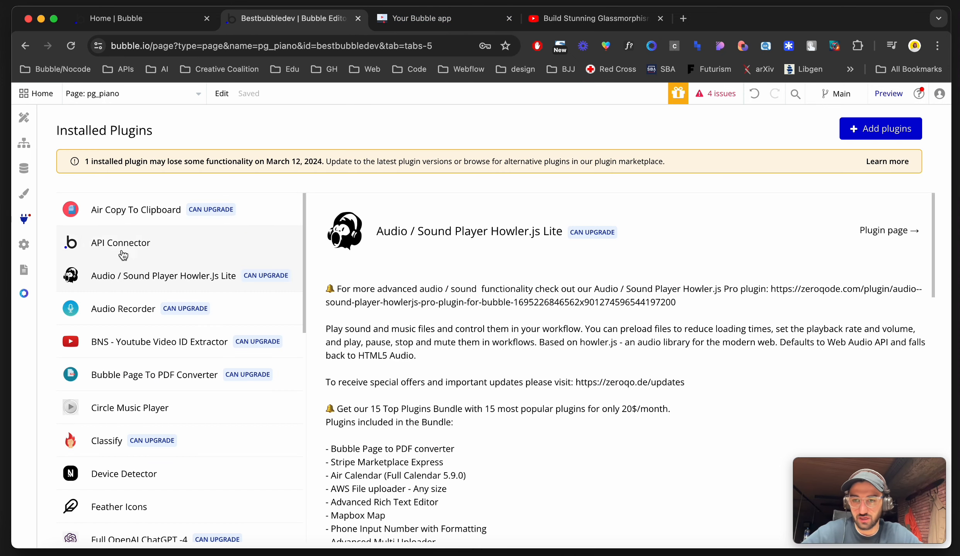
pyautogui.scroll(-10, 157, 317)
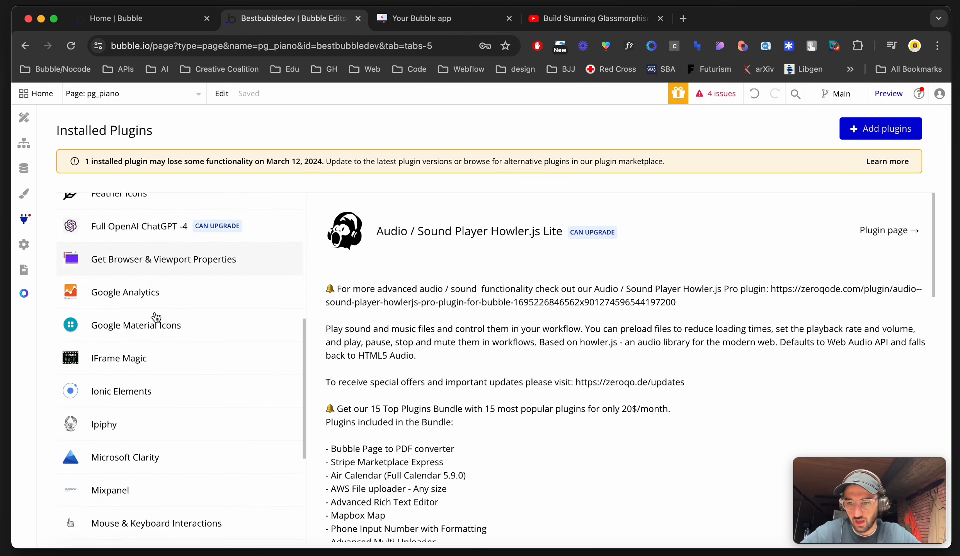
pyautogui.scroll(-1, 157, 318)
pyautogui.scroll(5, 156, 318)
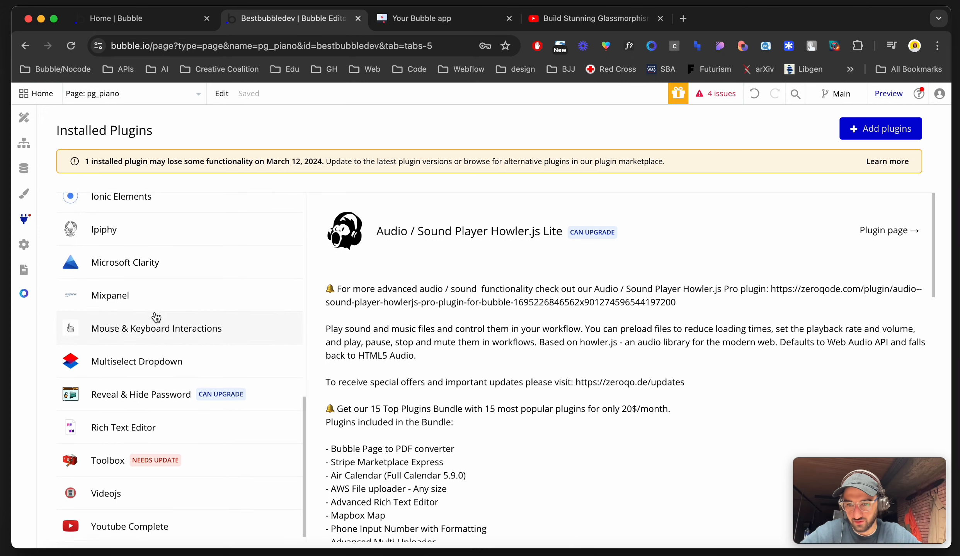
pyautogui.scroll(8, 156, 317)
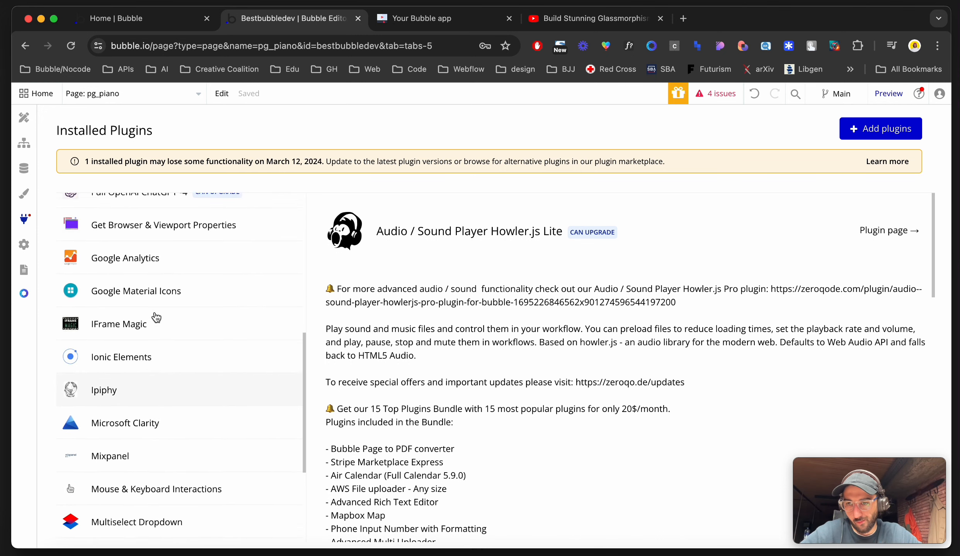
pyautogui.scroll(5, 157, 318)
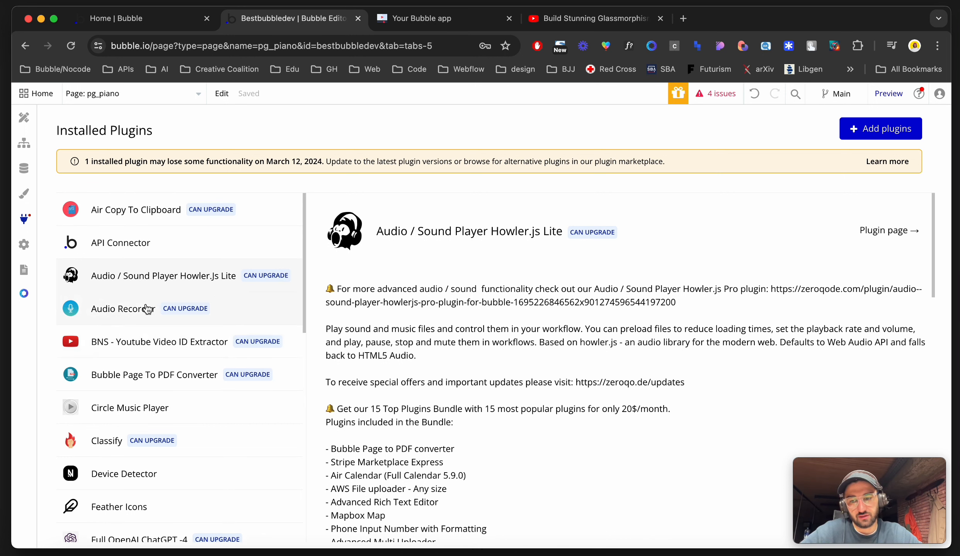
pyautogui.scroll(-6, 147, 309)
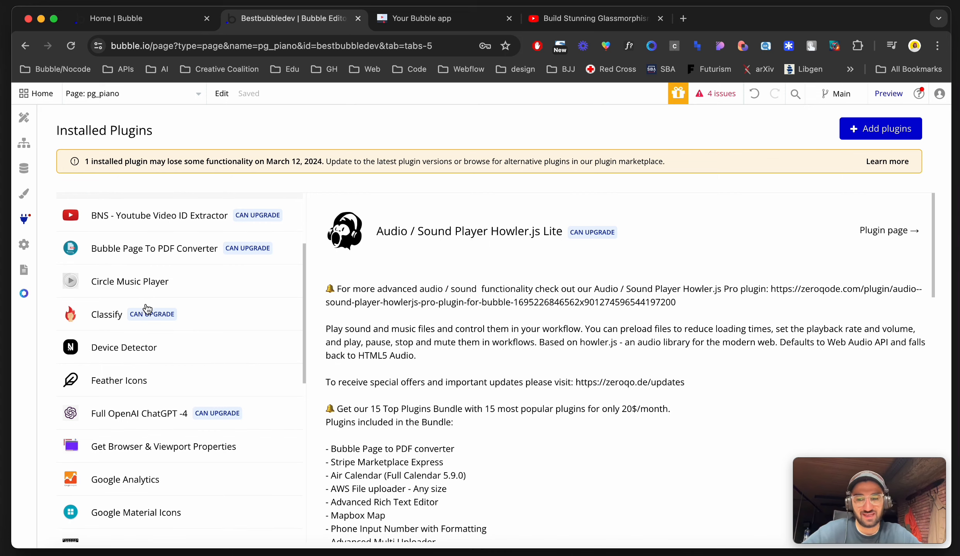
pyautogui.scroll(-12, 147, 309)
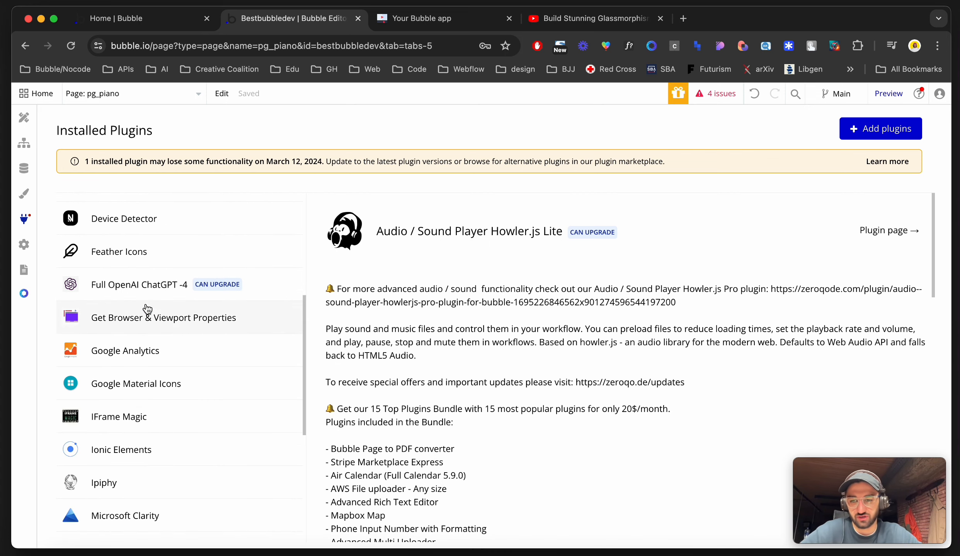
pyautogui.scroll(-5, 147, 349)
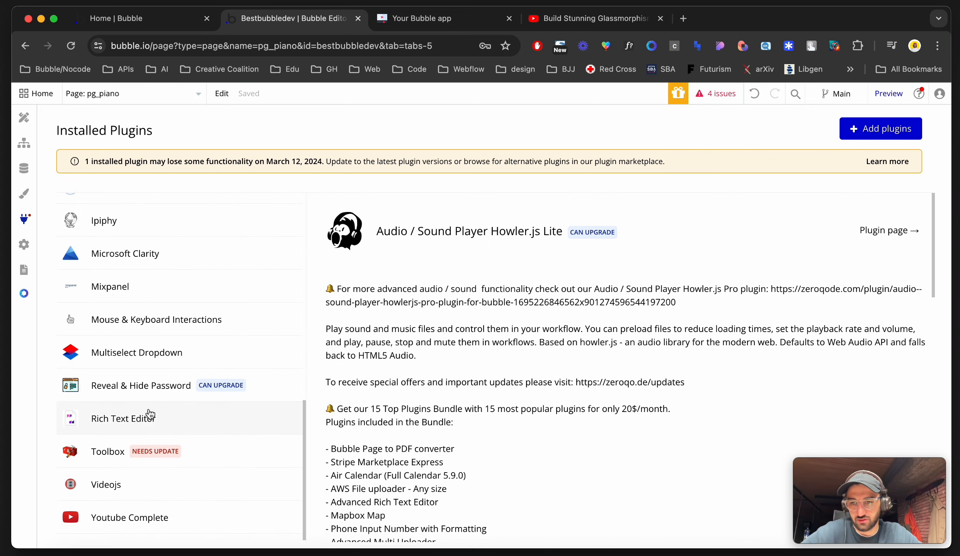
pyautogui.click(120, 327)
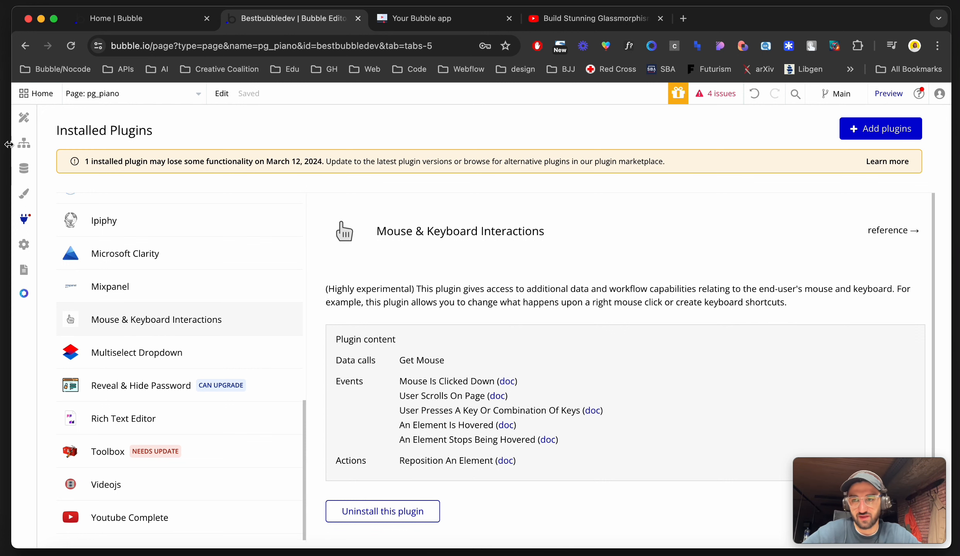
# Add a workflow event for when the user presses a key or combination of keys
pyautogui.click(24, 143)
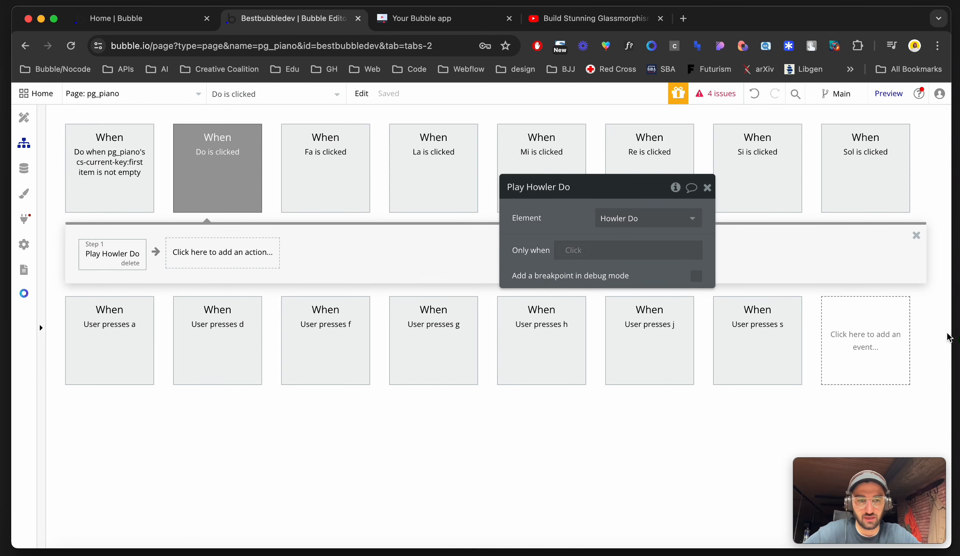
pyautogui.click(865, 350)
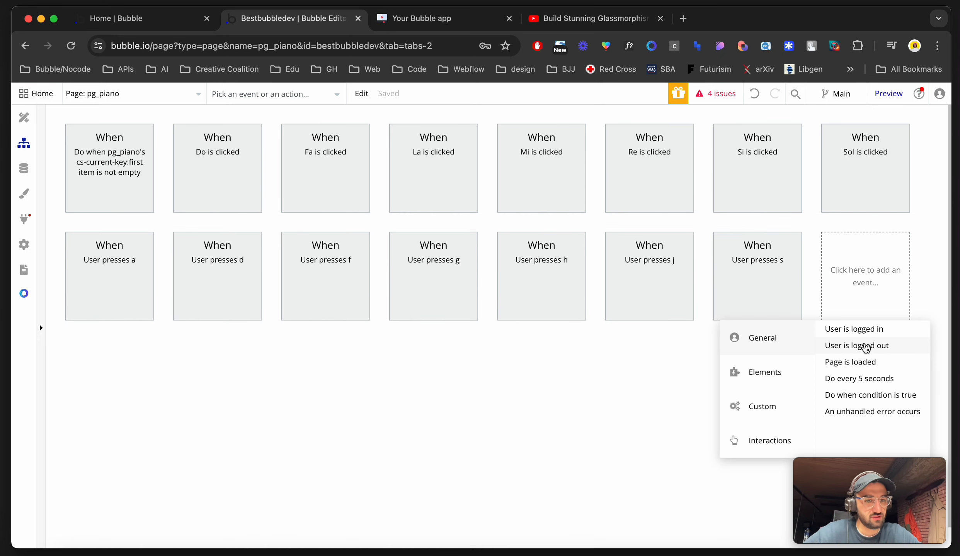
pyautogui.moveTo(778, 374)
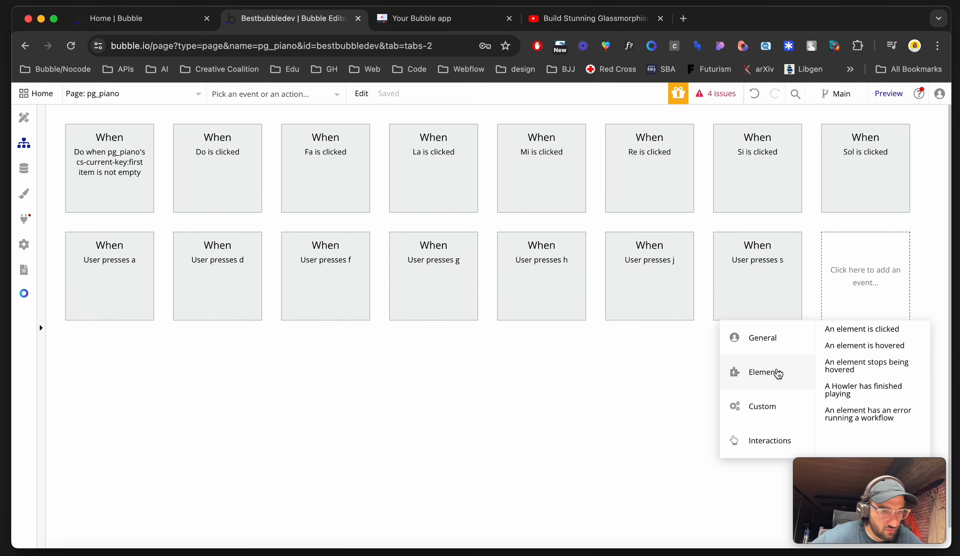
pyautogui.moveTo(764, 440)
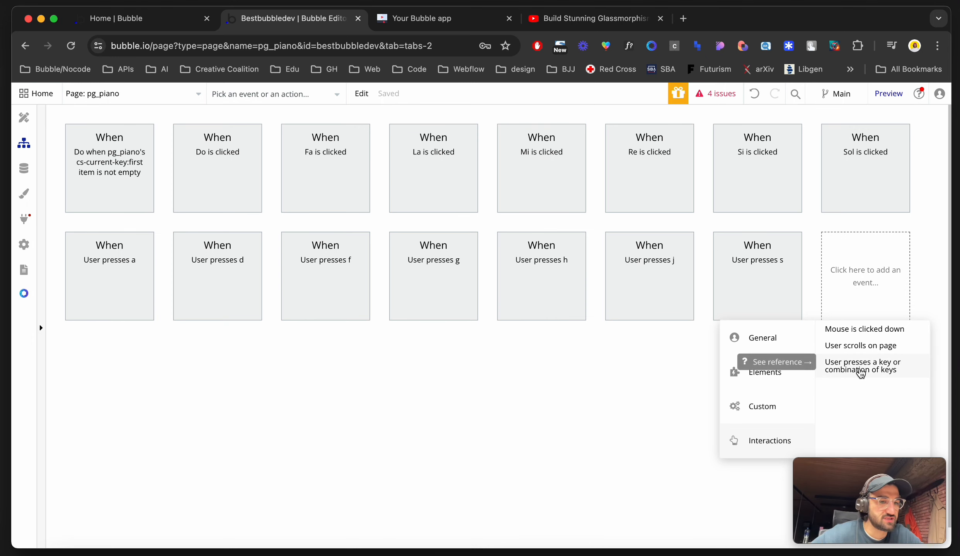
pyautogui.click(867, 376)
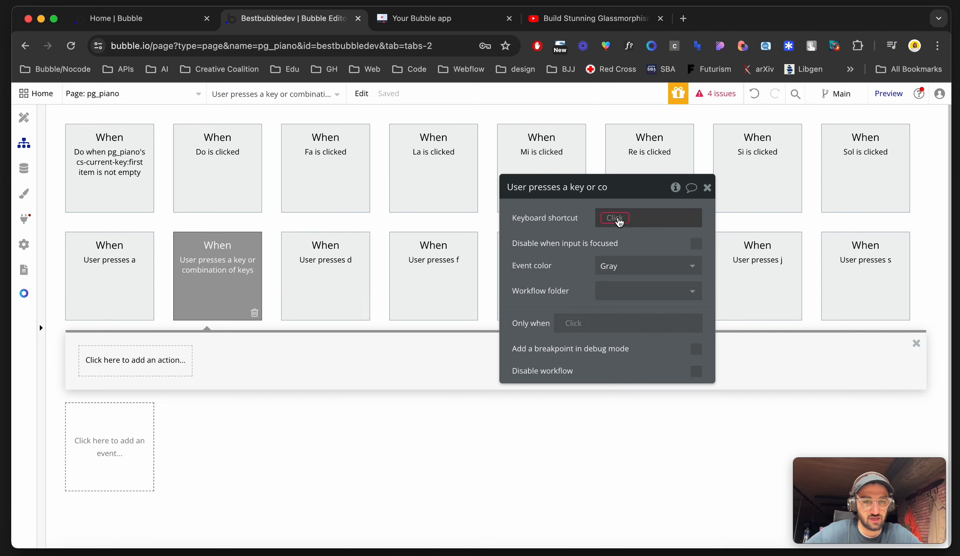
# Set the new event's keyboard shortcut to Command+s
pyautogui.click(616, 219)
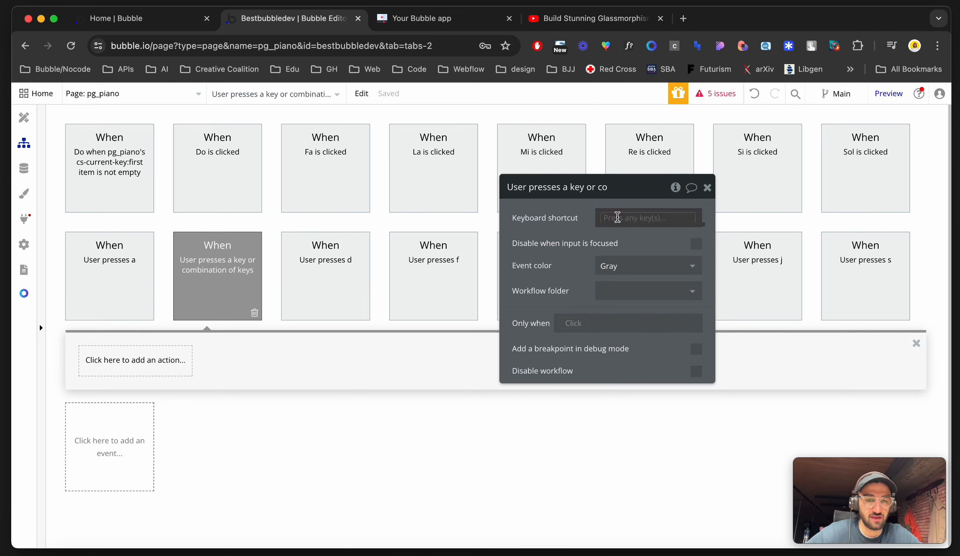
pyautogui.press('super+s')
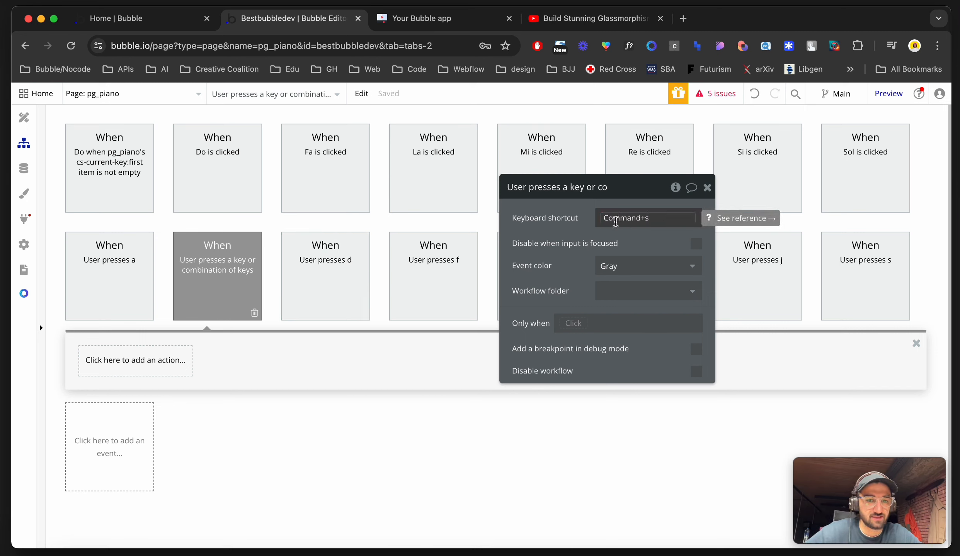
pyautogui.click(576, 230)
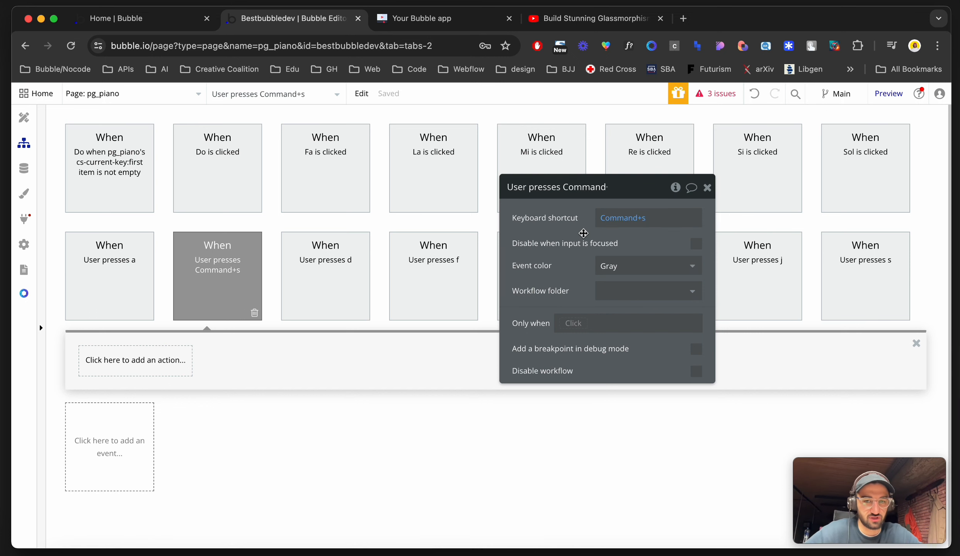
# Delete the User presses Command+s event from the pg_piano workflows without adding any action to it
pyautogui.click(137, 360)
pyautogui.moveTo(117, 473)
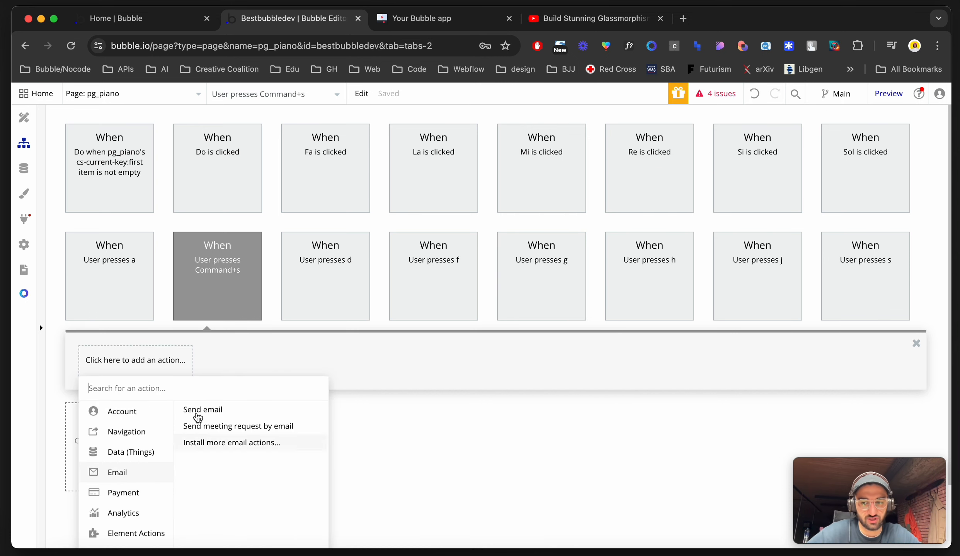
pyautogui.click(242, 266)
pyautogui.click(253, 314)
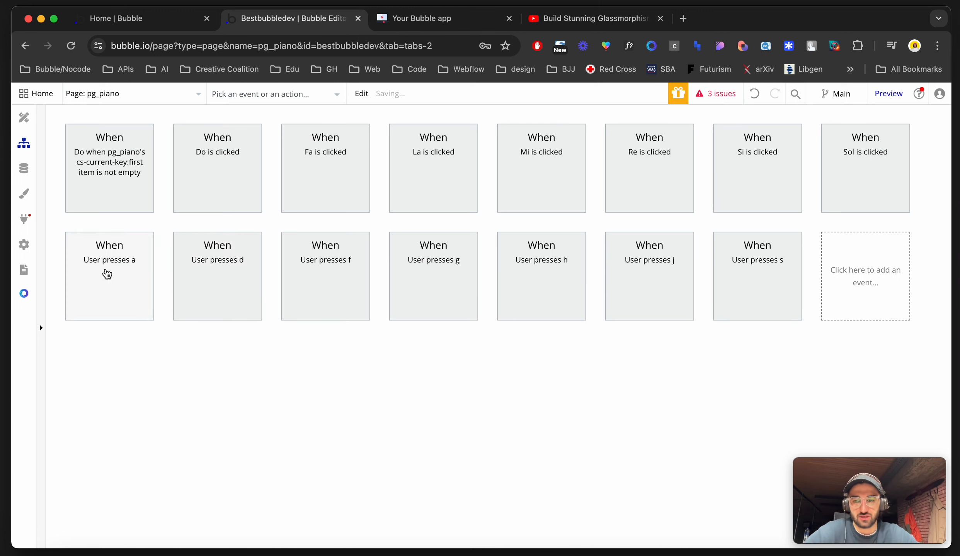
# Open the User presses a workflow and review its Play Howler Do and Set state actions
pyautogui.click(107, 274)
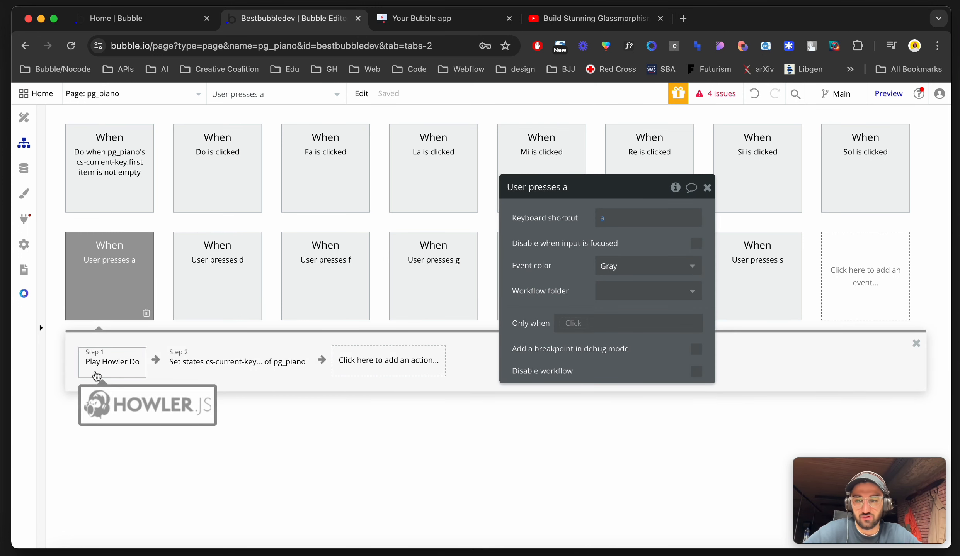
pyautogui.click(99, 369)
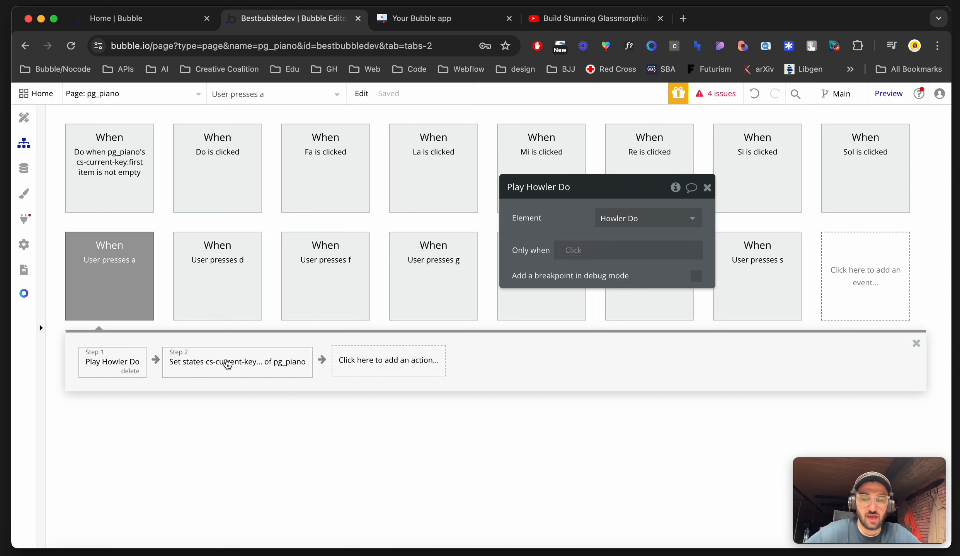
pyautogui.click(228, 364)
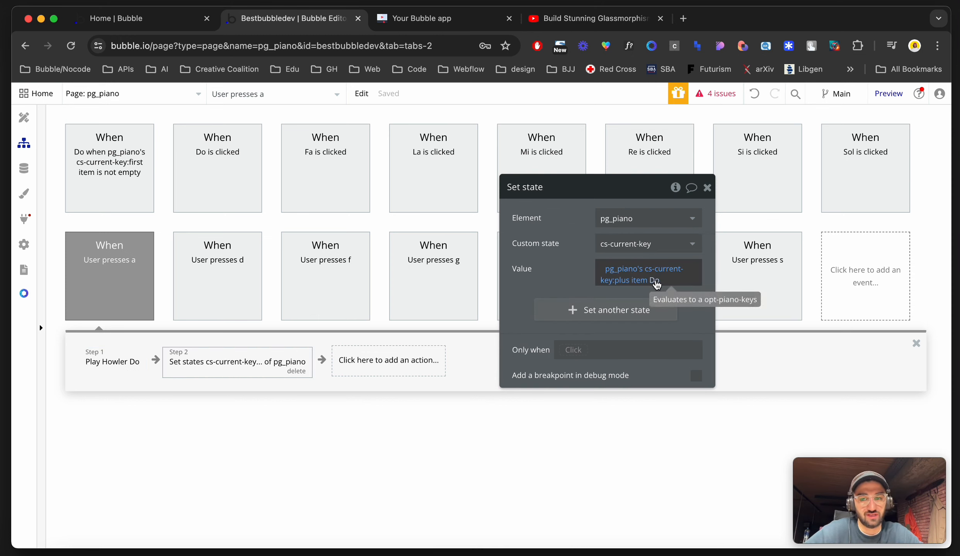
# Inspect the pg_piano page's custom states in the design view, and select the Do, Re and Mi keys on the canvas
pyautogui.click(24, 118)
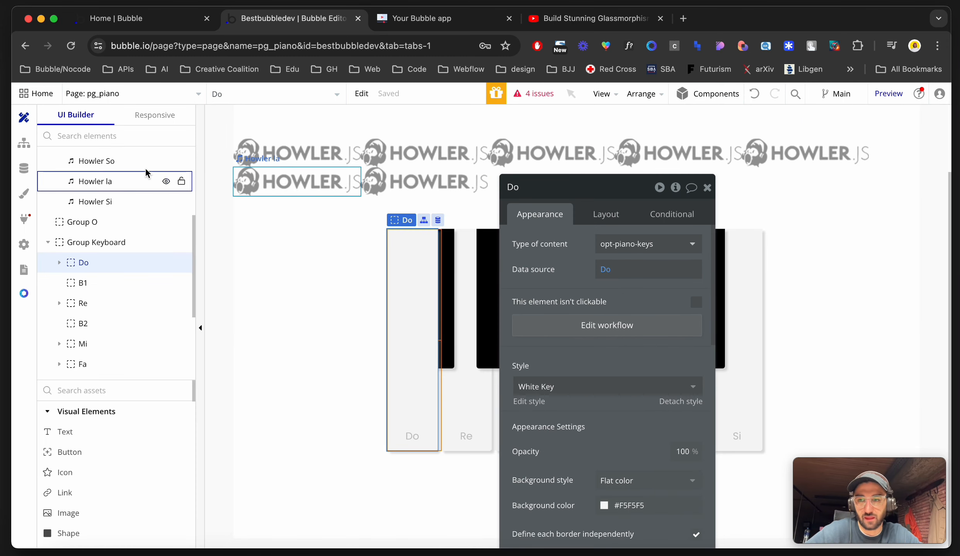
pyautogui.scroll(5, 147, 173)
pyautogui.click(93, 178)
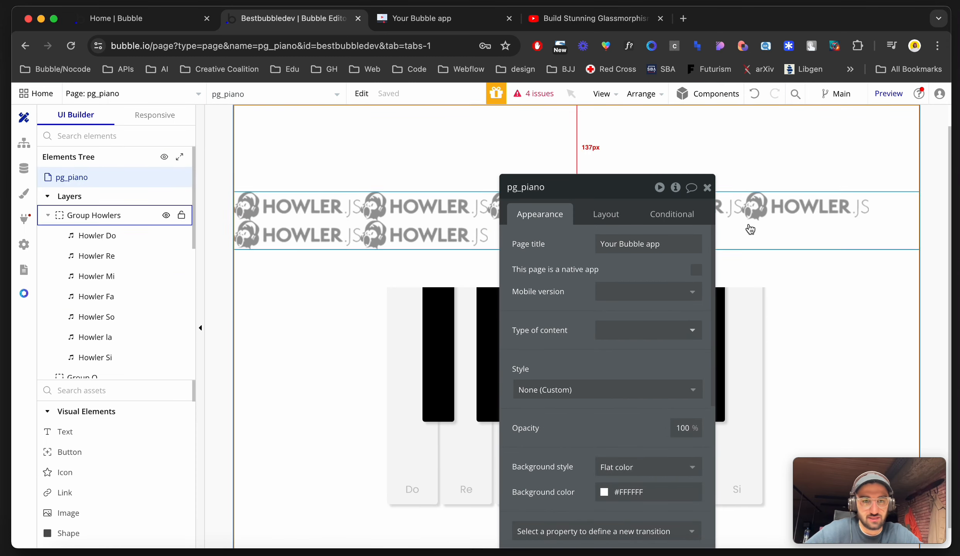
pyautogui.click(676, 187)
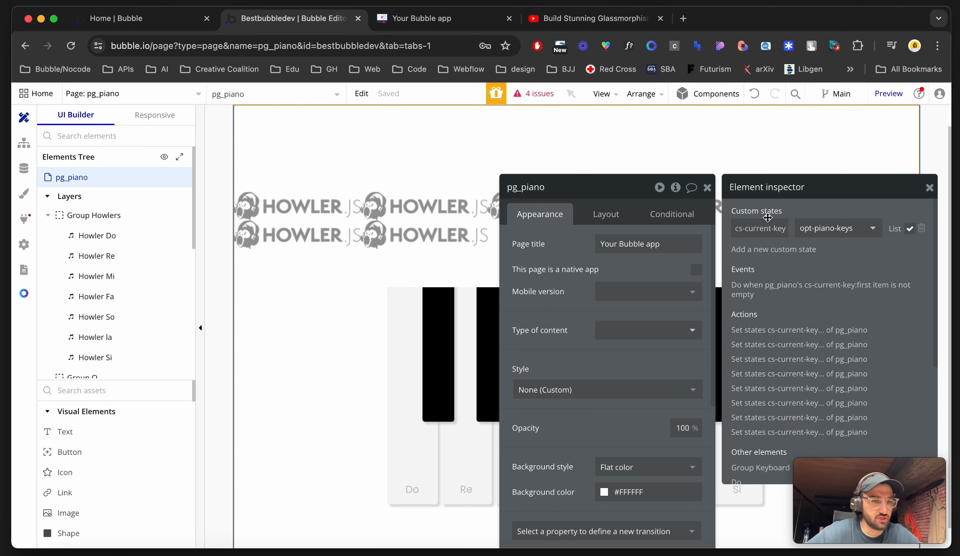
pyautogui.click(929, 188)
pyautogui.click(707, 187)
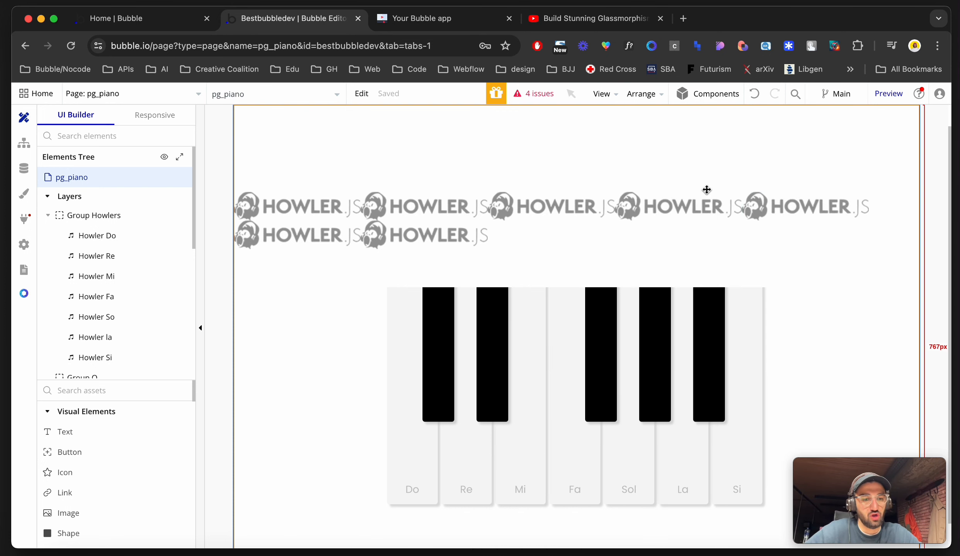
pyautogui.click(411, 469)
pyautogui.click(454, 467)
pyautogui.click(511, 465)
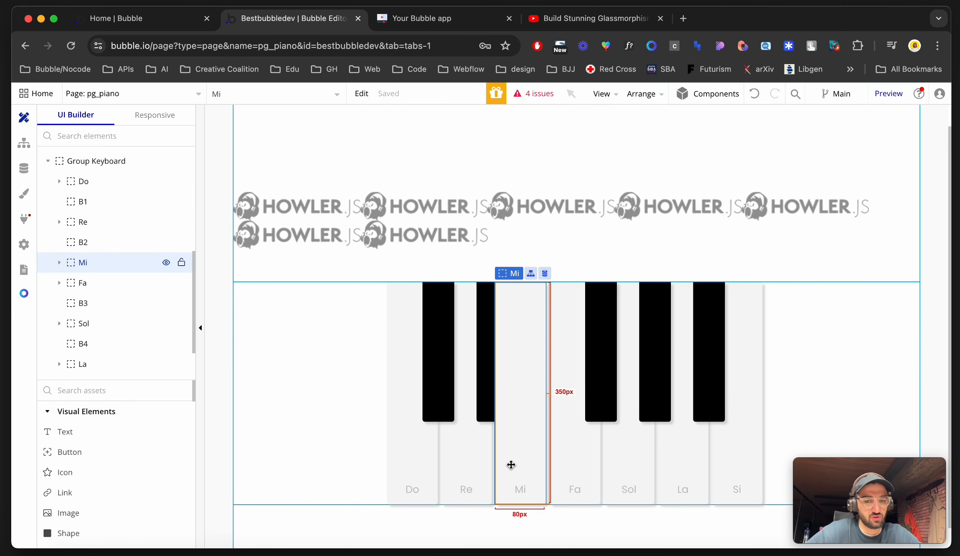
# Return to the User presses a workflow and examine how its Set state action fills cs-current-key
pyautogui.click(20, 150)
pyautogui.click(104, 254)
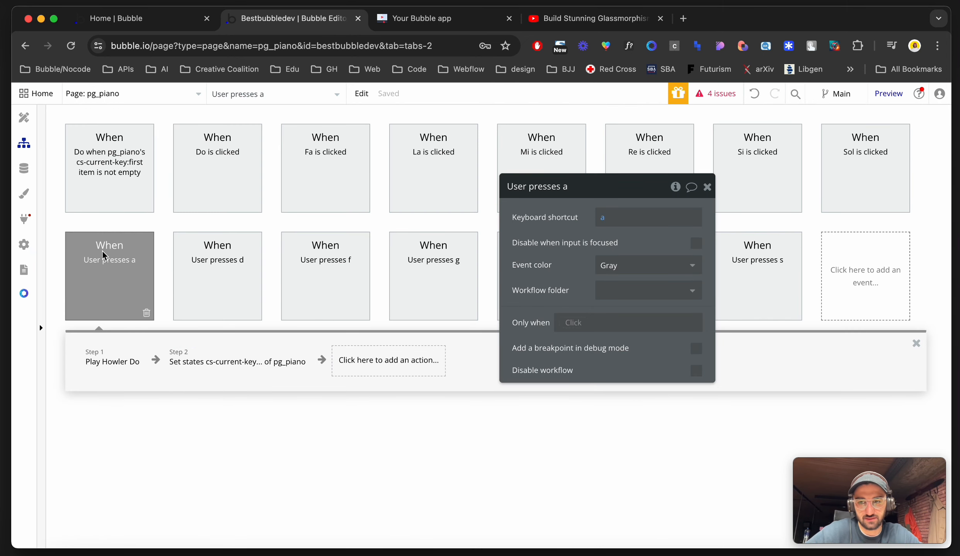
pyautogui.click(110, 363)
pyautogui.click(218, 372)
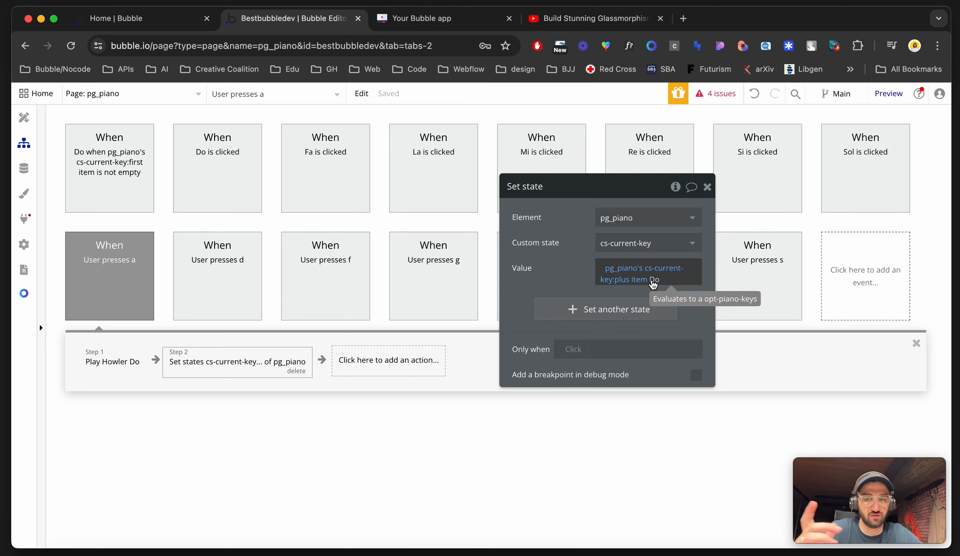
# Reload the piano preview page and test the a, s and d shortcuts by repeatedly playing Do, Re and Mi
pyautogui.click(444, 18)
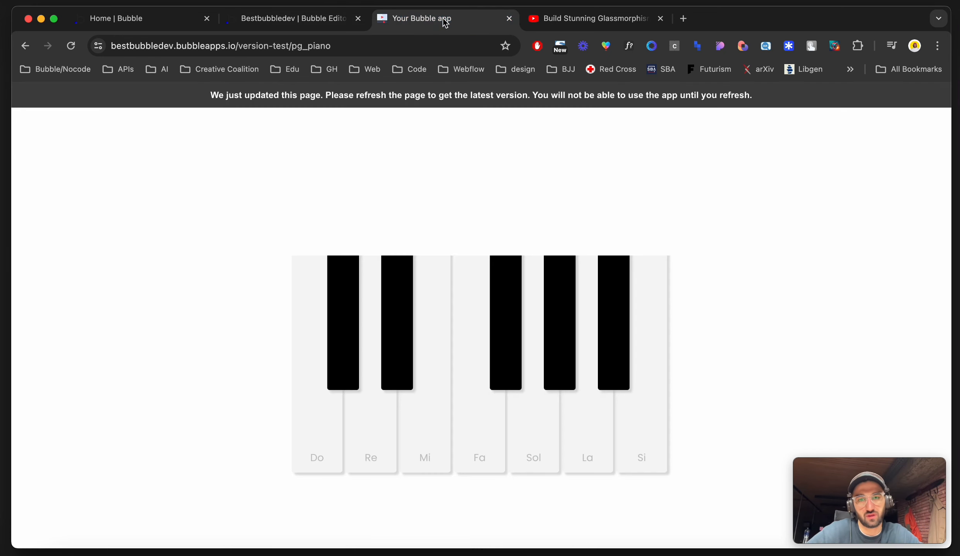
pyautogui.press('super+r')
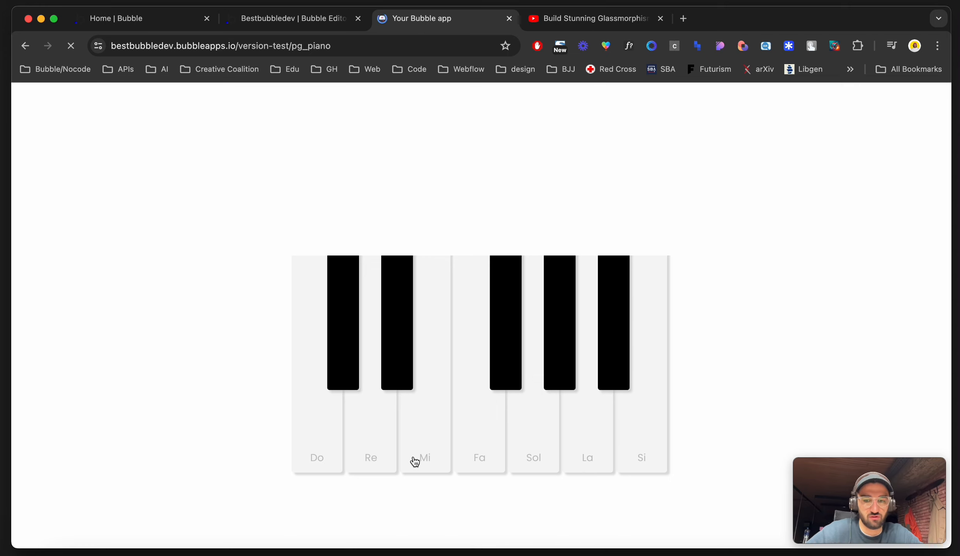
pyautogui.press('a')
pyautogui.press('s')
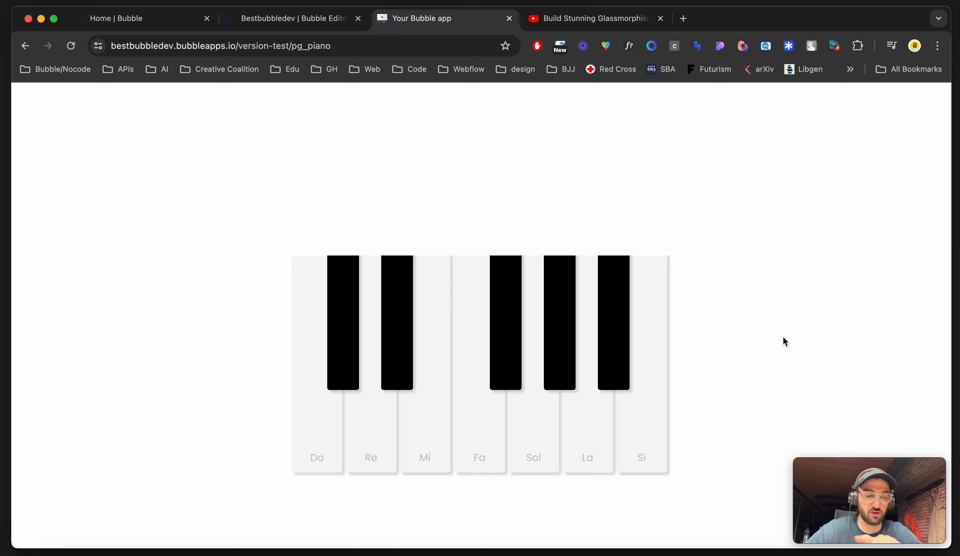
pyautogui.press('a')
pyautogui.press('s')
pyautogui.press('d')
pyautogui.press('a')
pyautogui.press('s')
pyautogui.press('d')
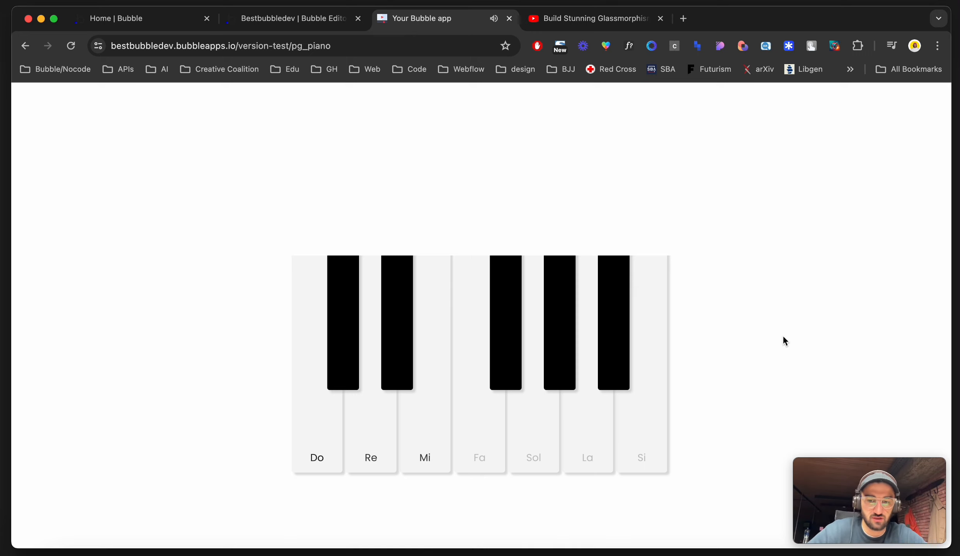
pyautogui.press('a')
pyautogui.press('s')
pyautogui.press('d')
pyautogui.press('a')
pyautogui.press('s')
pyautogui.press('d')
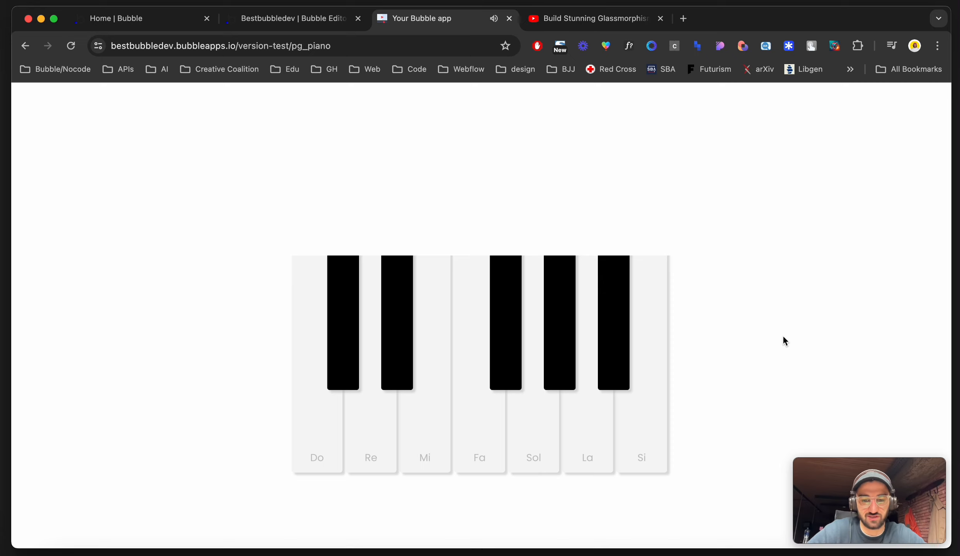
# Test the piano's a and f shortcuts by playing their notes alternately in the preview
pyautogui.press('a')
pyautogui.press('f')
pyautogui.press('a')
pyautogui.press('a')
pyautogui.press('f')
pyautogui.press('a')
pyautogui.press('f')
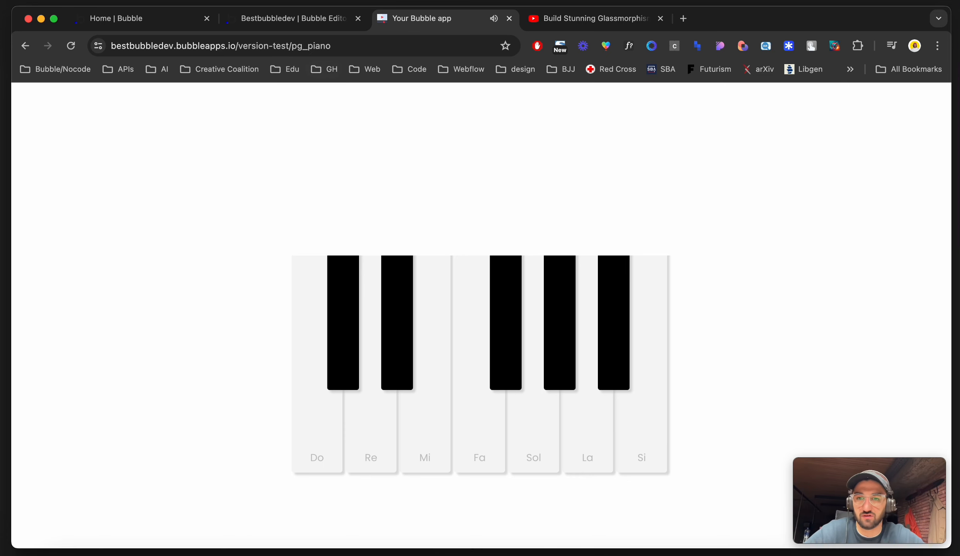
# Switch back to the Bubble editor and examine the condition on the Do key's text label
pyautogui.click(293, 20)
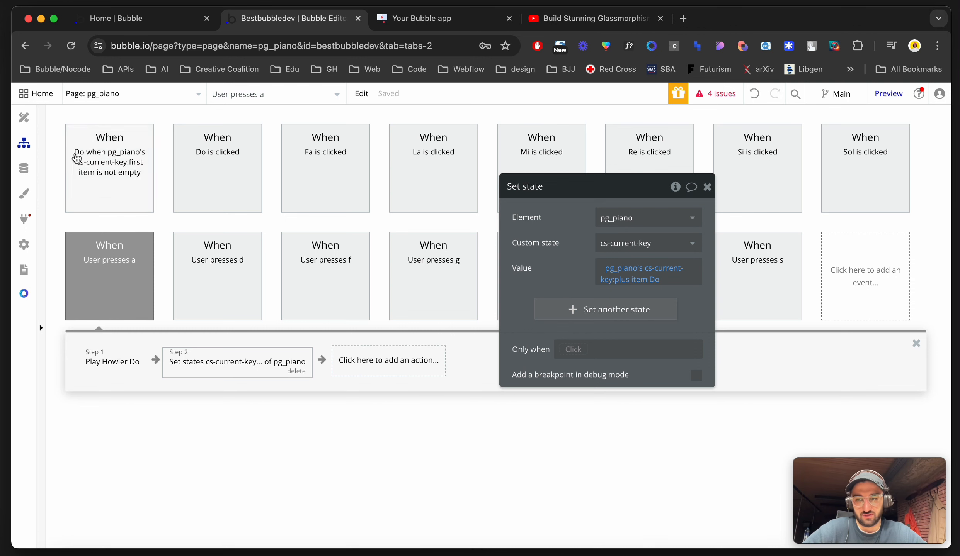
pyautogui.click(24, 119)
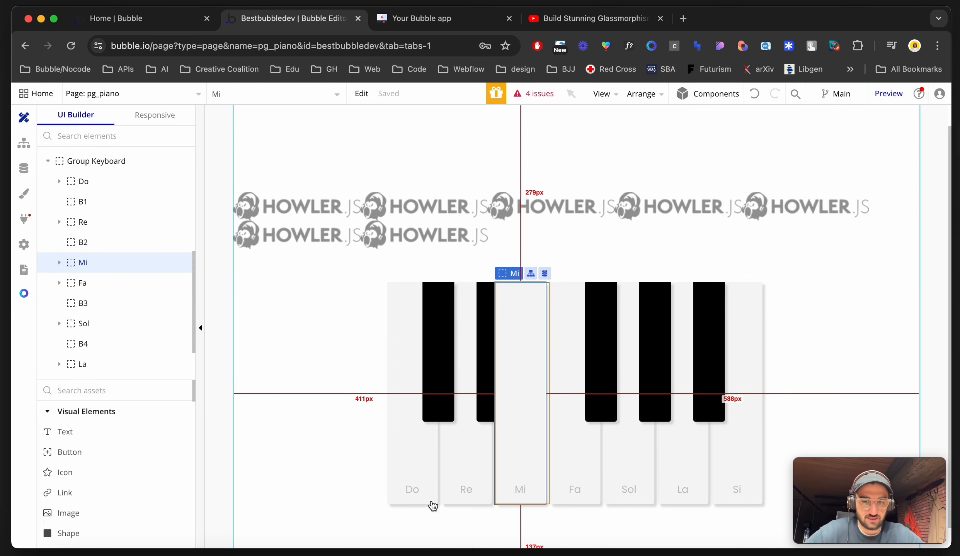
pyautogui.click(412, 493)
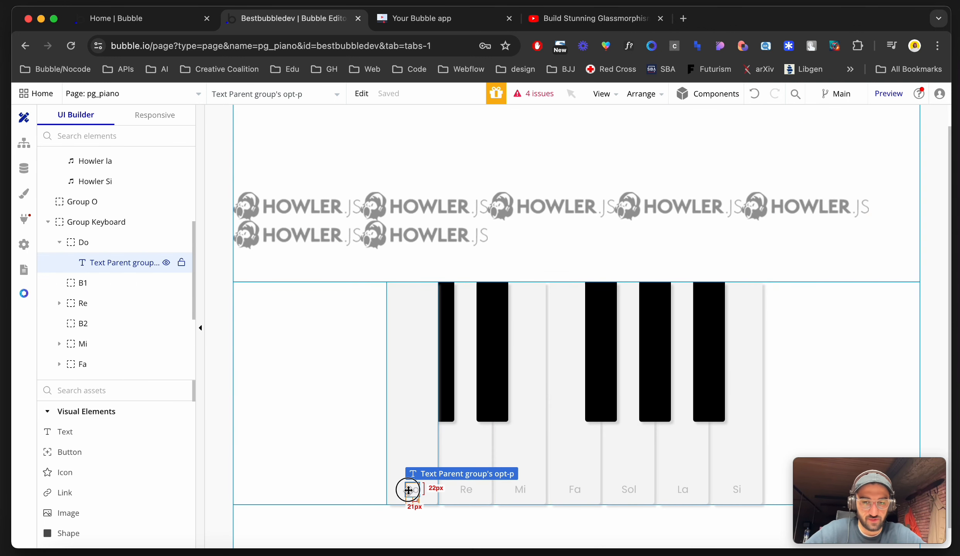
pyautogui.doubleClick(407, 491)
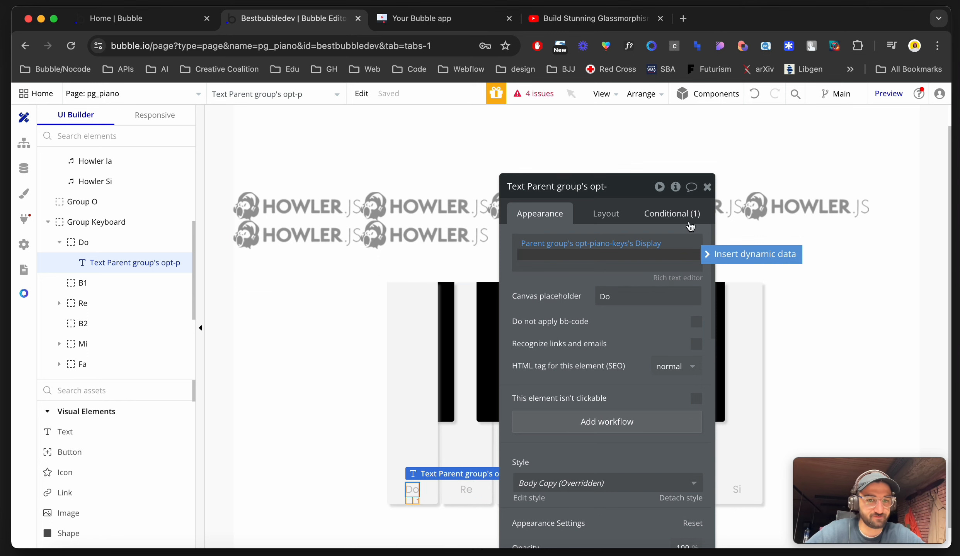
pyautogui.click(582, 283)
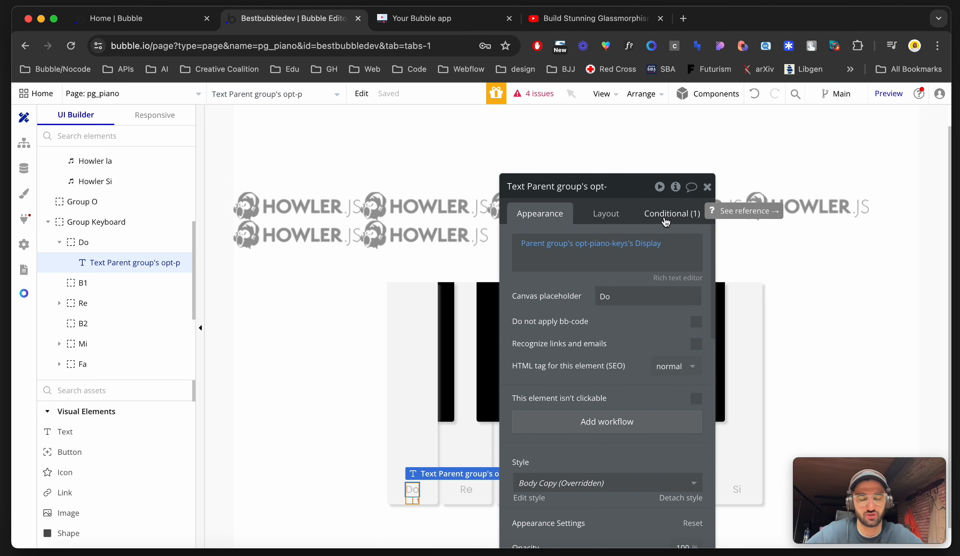
pyautogui.click(665, 218)
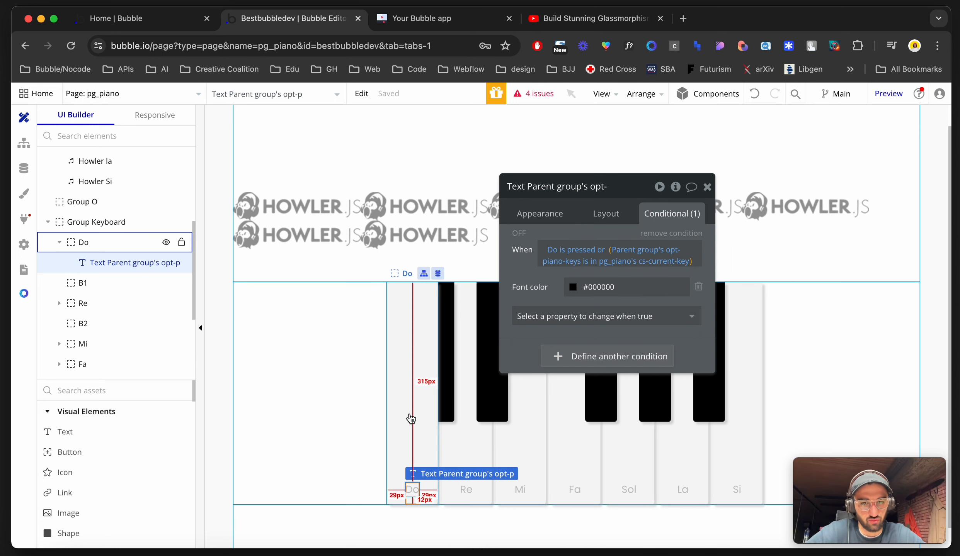
pyautogui.click(410, 419)
pyautogui.click(412, 487)
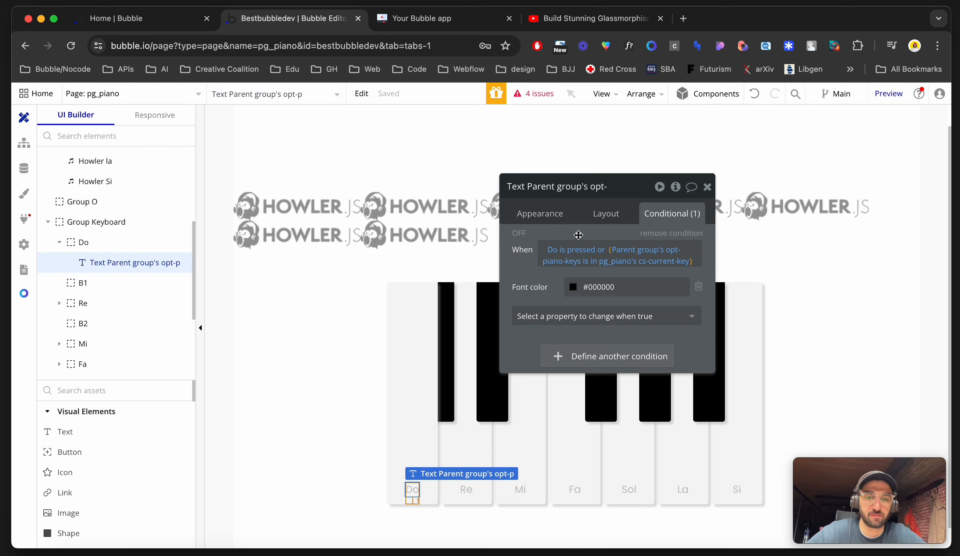
# Review the event that runs when cs-current-key is not empty, including its pause and Set state actions
pyautogui.click(24, 143)
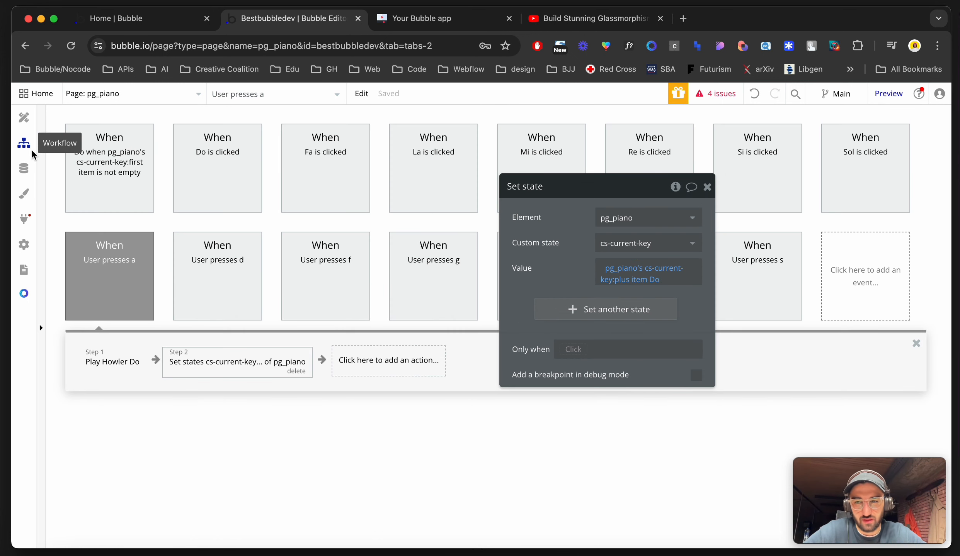
pyautogui.click(98, 188)
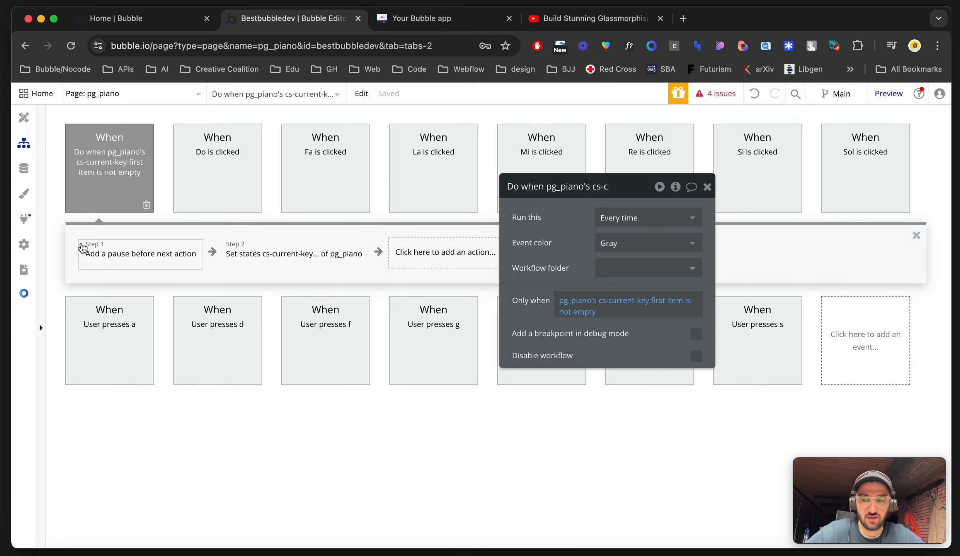
pyautogui.click(124, 260)
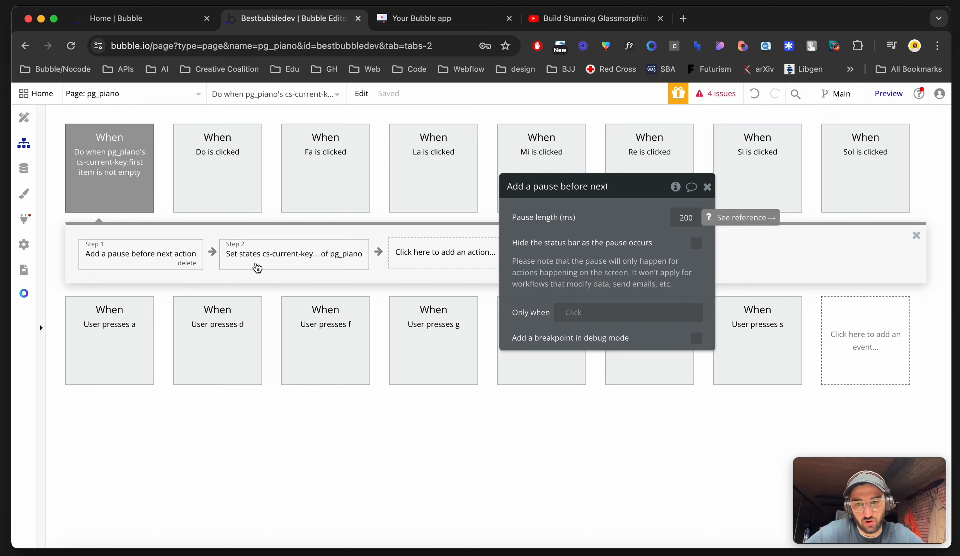
pyautogui.click(257, 267)
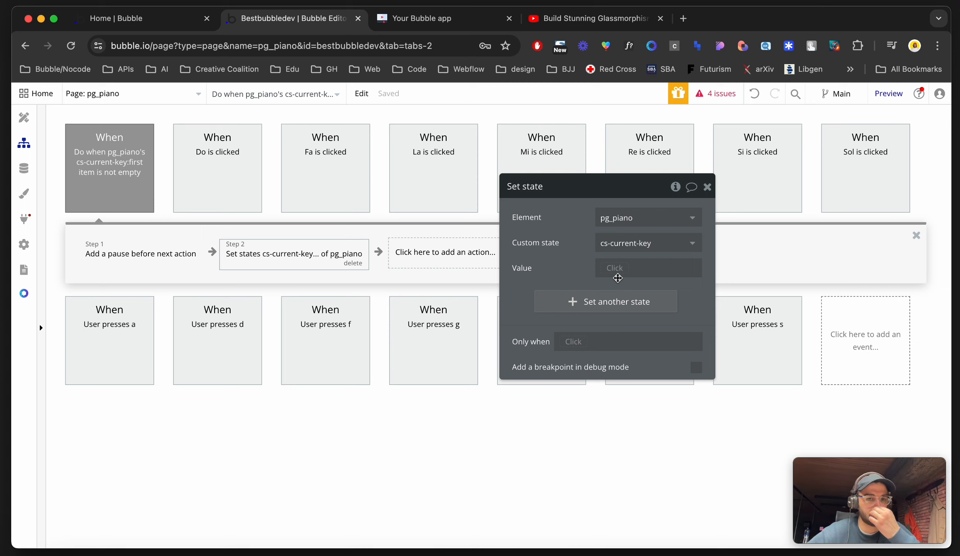
pyautogui.moveTo(544, 239); pyautogui.dragTo(543, 239)
pyautogui.click(706, 187)
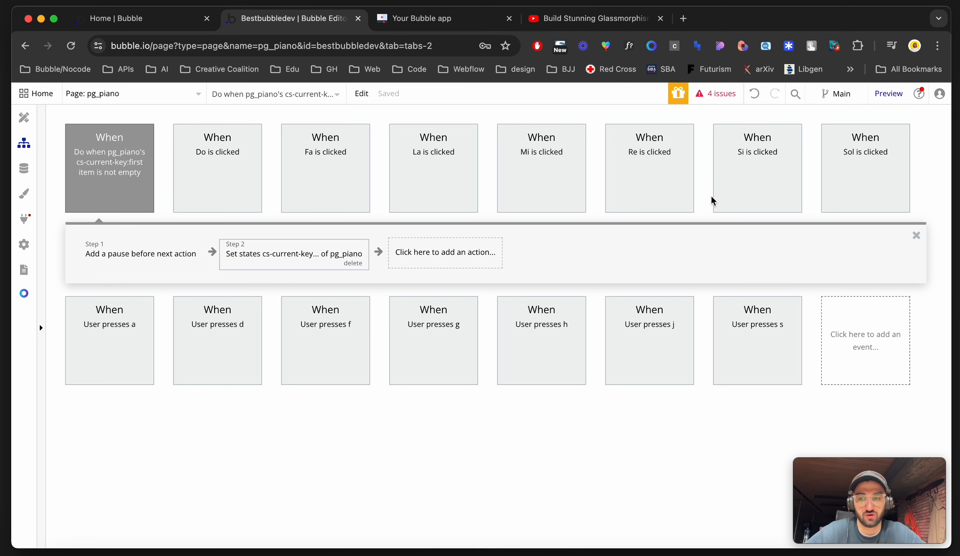
# Add a click workflow to the black key B1 in Group Keyboard
pyautogui.click(18, 119)
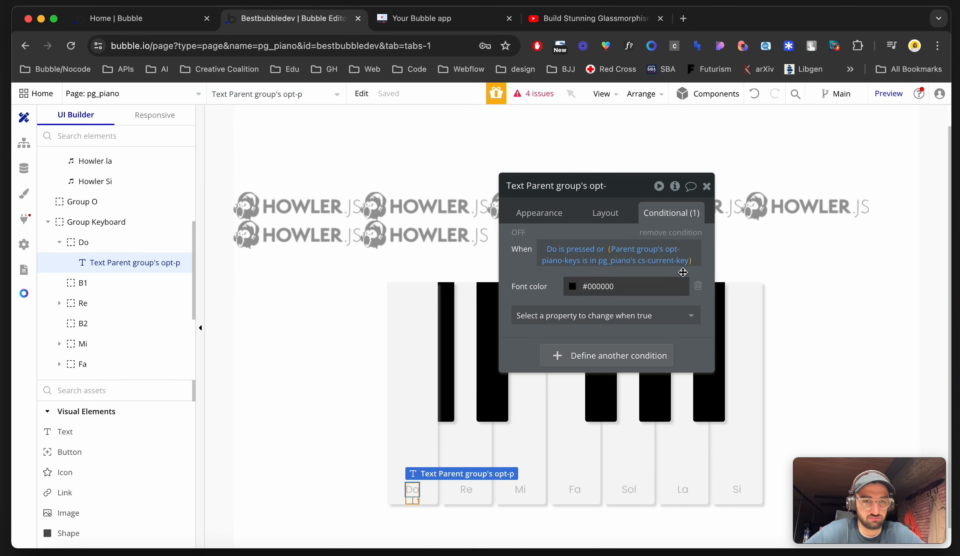
pyautogui.click(706, 187)
pyautogui.click(827, 349)
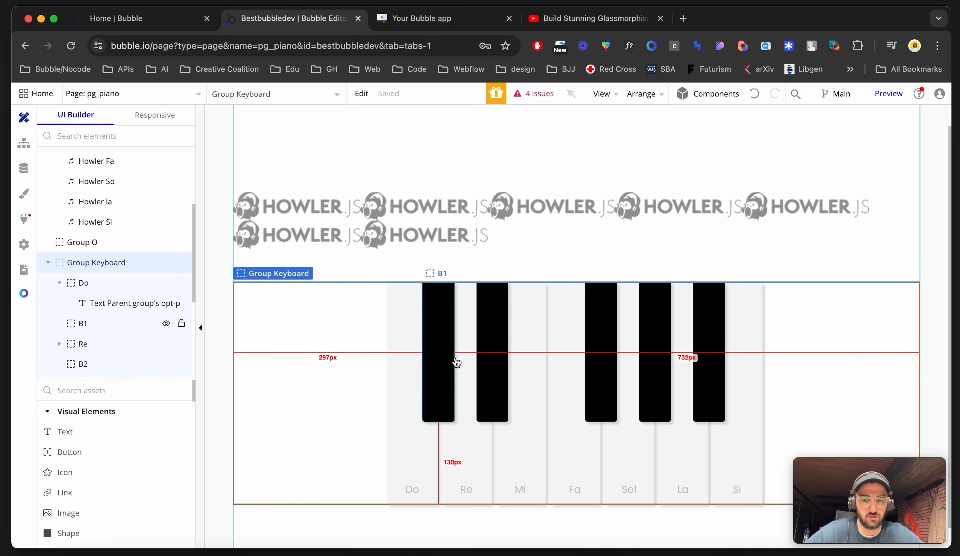
pyautogui.doubleClick(439, 349)
pyautogui.click(549, 207)
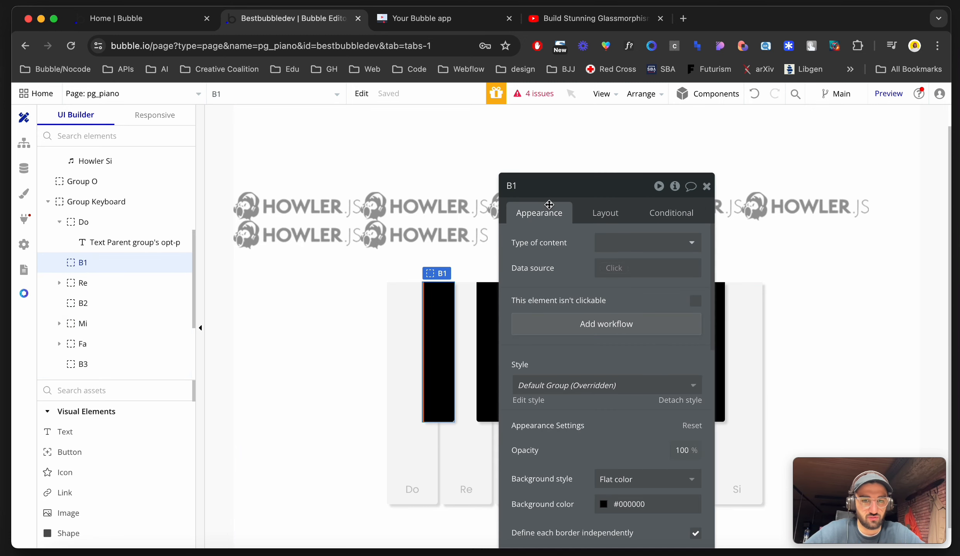
pyautogui.moveTo(546, 251); pyautogui.dragTo(598, 138)
pyautogui.click(626, 211)
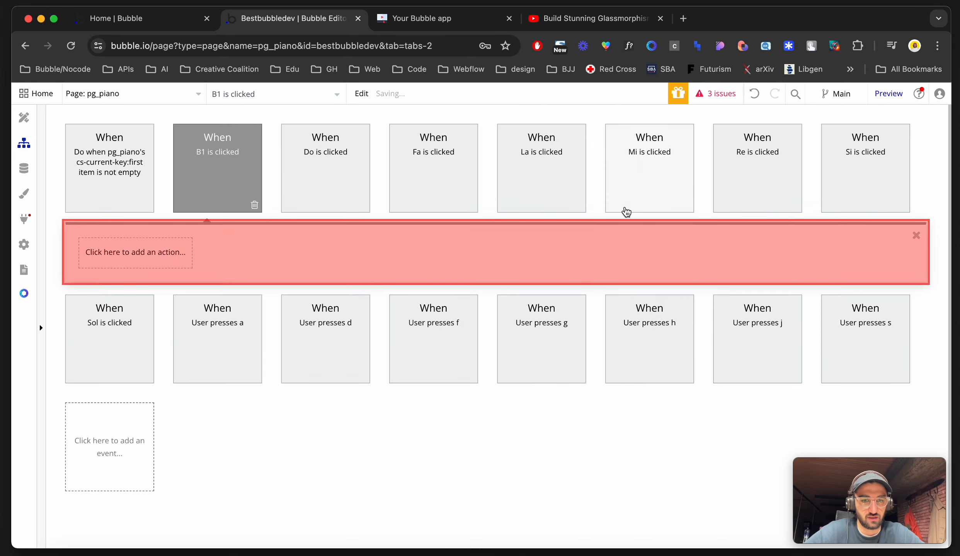
# Add a Play a Howler action for Howler Do to the B1 click workflow
pyautogui.click(138, 249)
pyautogui.moveTo(141, 429)
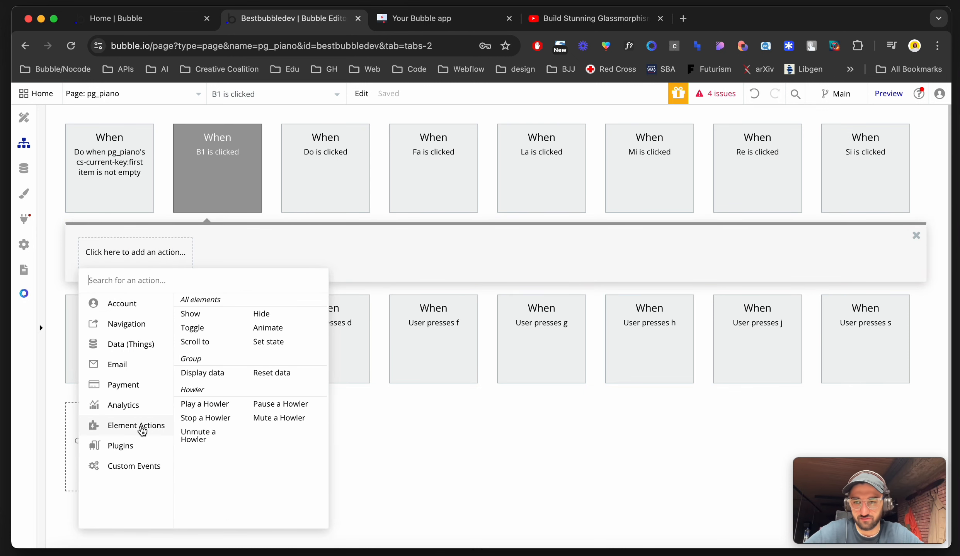
pyautogui.click(215, 404)
pyautogui.click(712, 111)
pyautogui.click(710, 124)
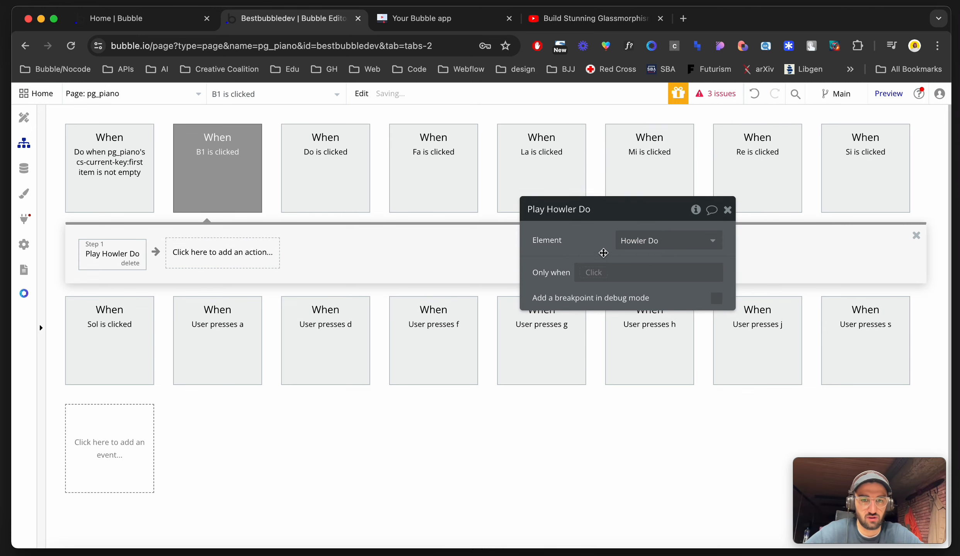
# Switch to the piano preview page to test the keys, and raise the system volume
pyautogui.click(429, 17)
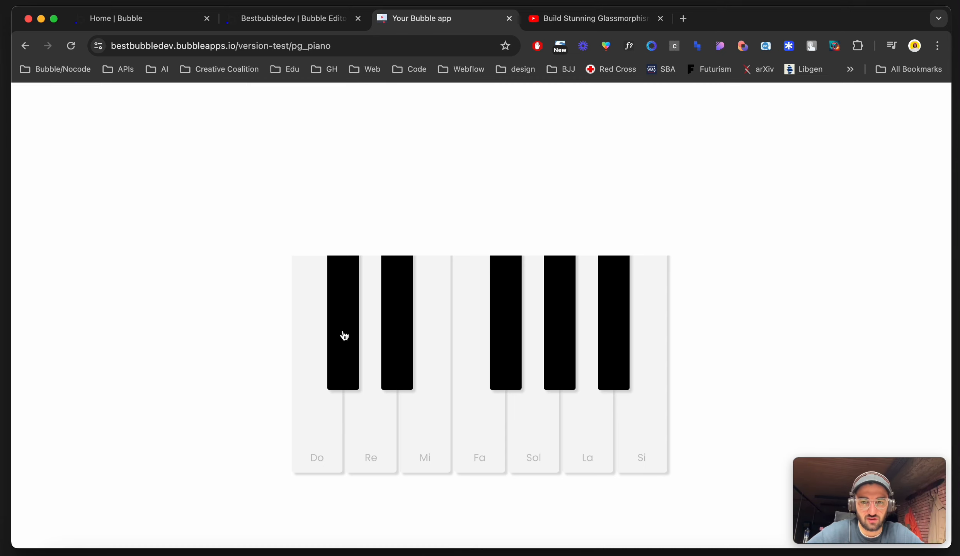
pyautogui.press('XF86AudioRaiseVolume')
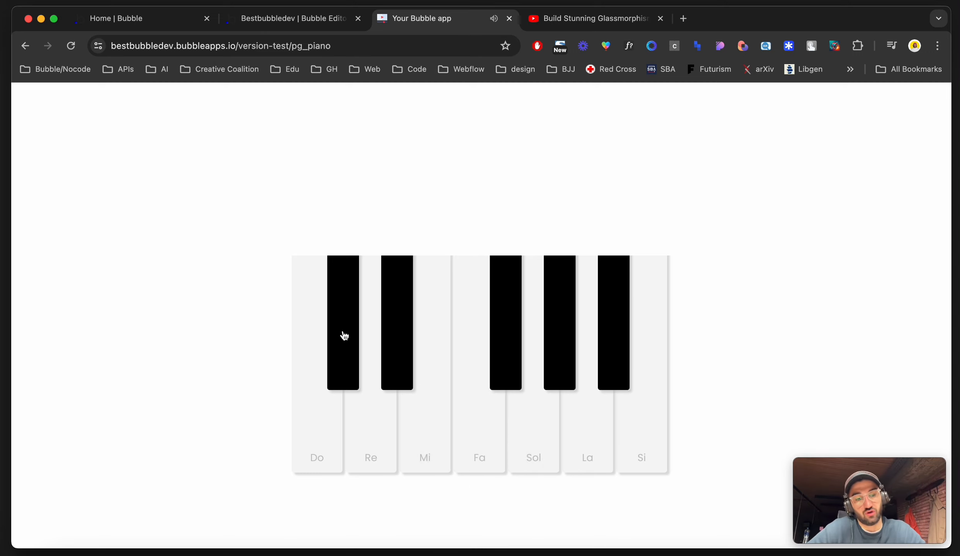
pyautogui.press('XF86AudioRaiseVolume')
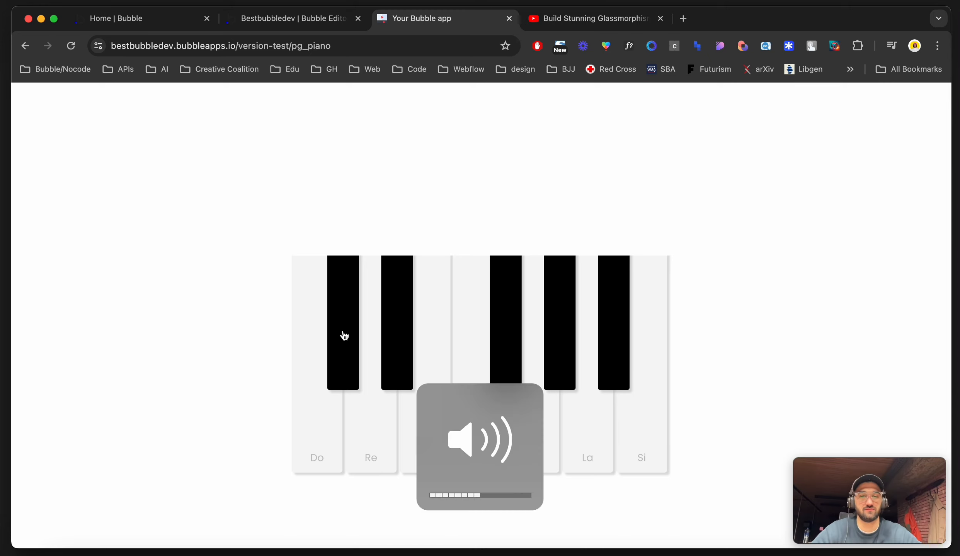